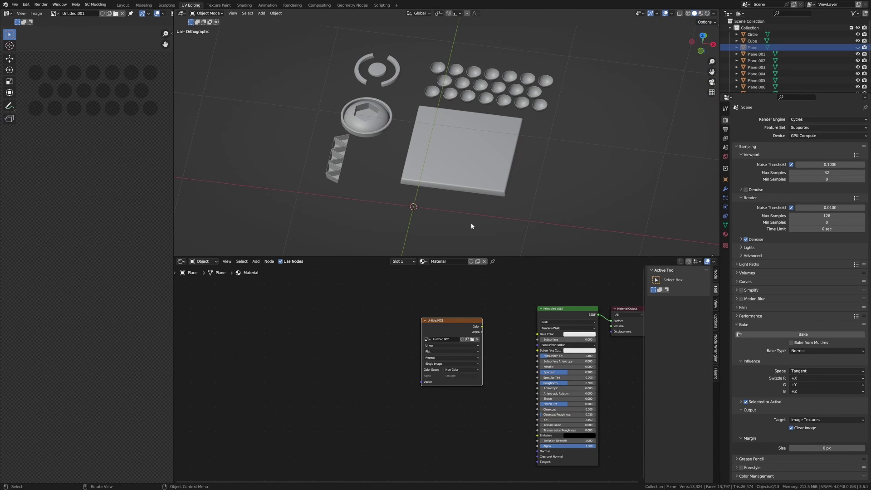
View the model from the top, switch the image editor area to the Asset Browser, and open the Markom3D Kitbashing catalog.
key(KP_7)
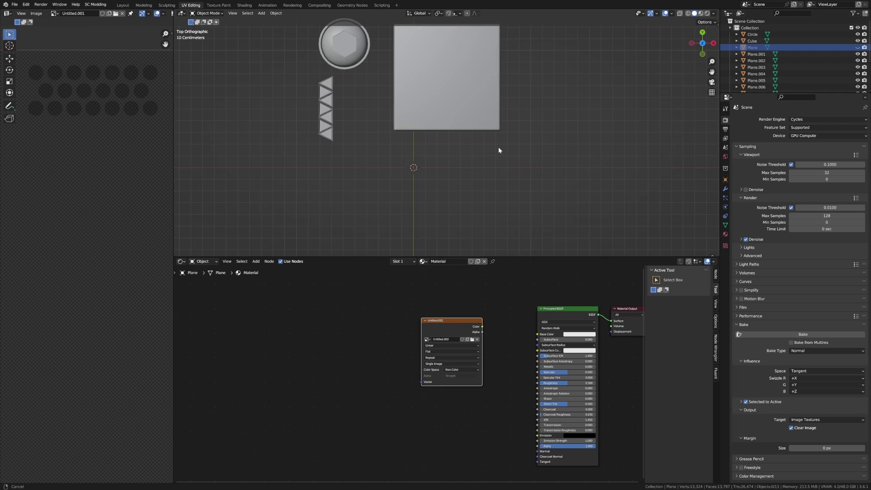
click(7, 13)
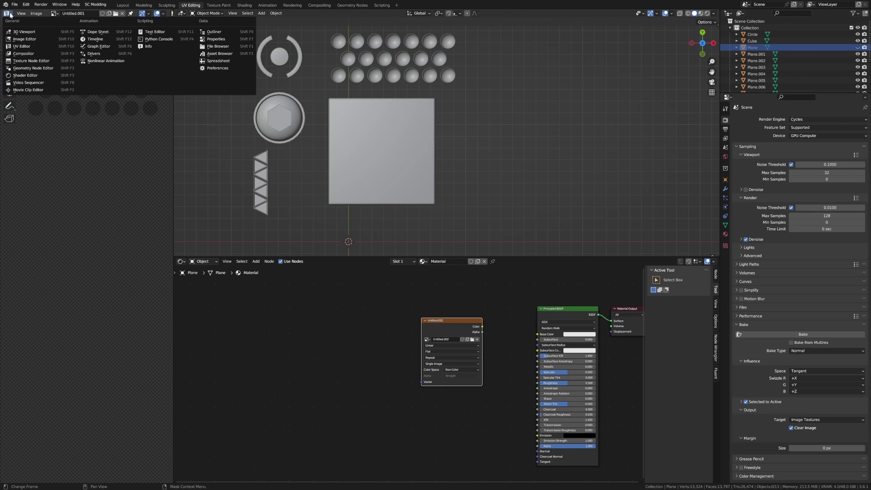
click(220, 54)
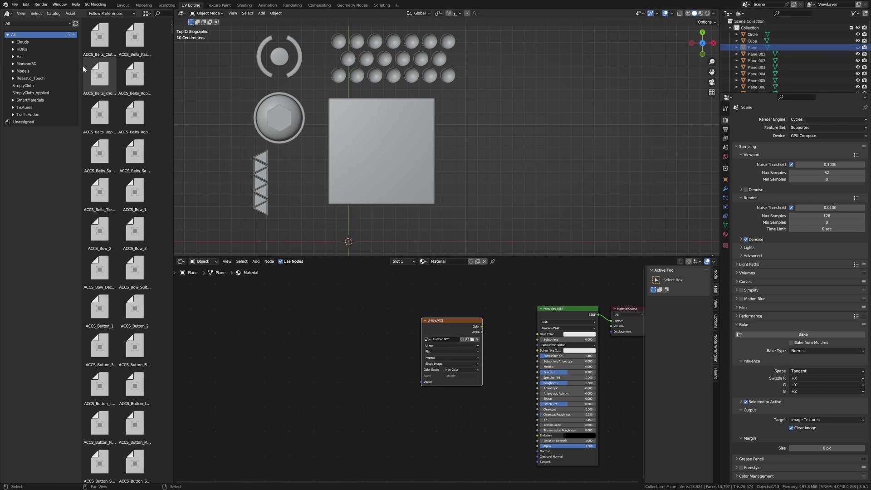
click(14, 64)
click(32, 70)
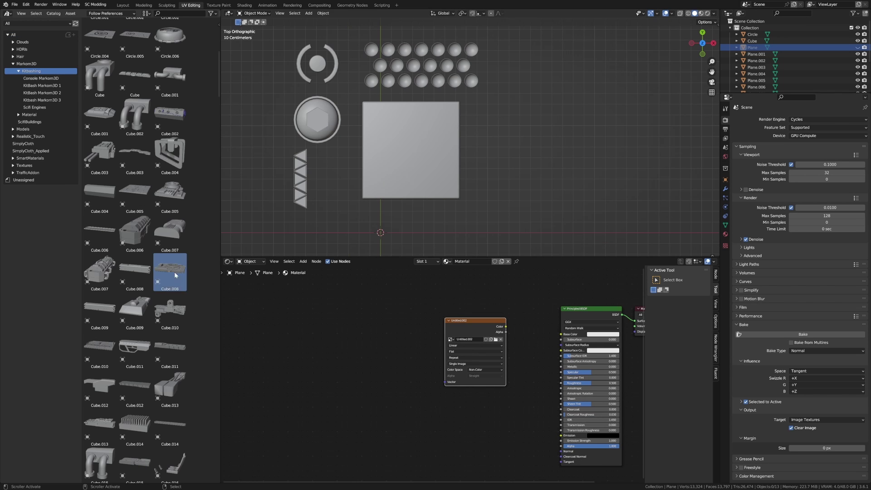
Add the Cube.008 asset to the scene beside the rows of domes and the square panel.
drag(175, 271, 534, 148)
drag(599, 180, 576, 115)
scroll(519, 152, down, 3)
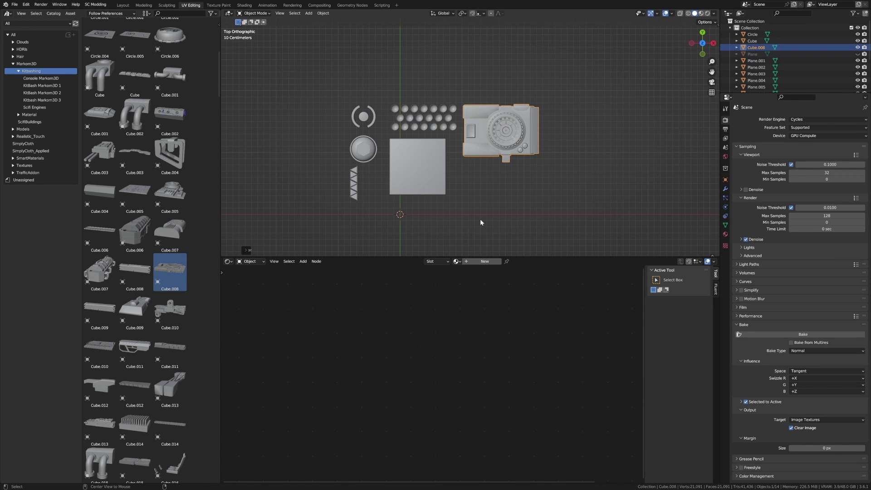
Unhide the bake plane and lower Cube.008 along Z so it lies beneath the plane.
key(alt+h)
middle_drag(496, 153, 529, 183)
click(531, 185)
key(g)
key(z)
click(535, 193)
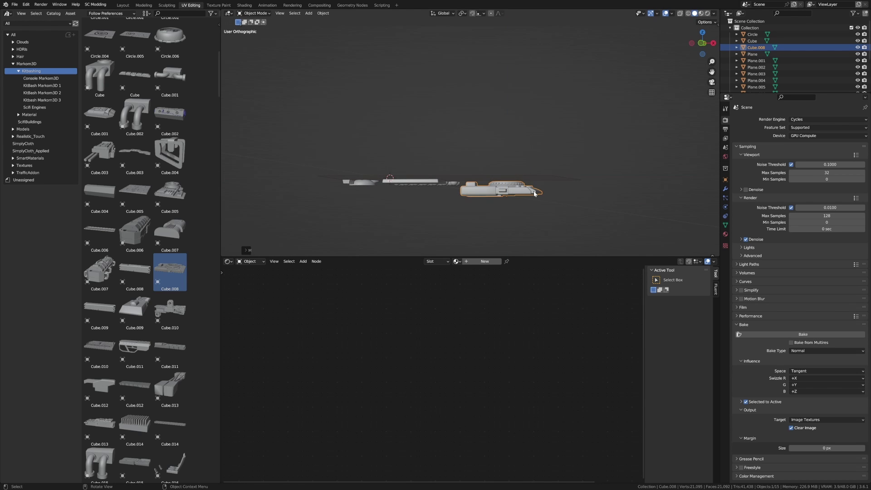
key(KP_7)
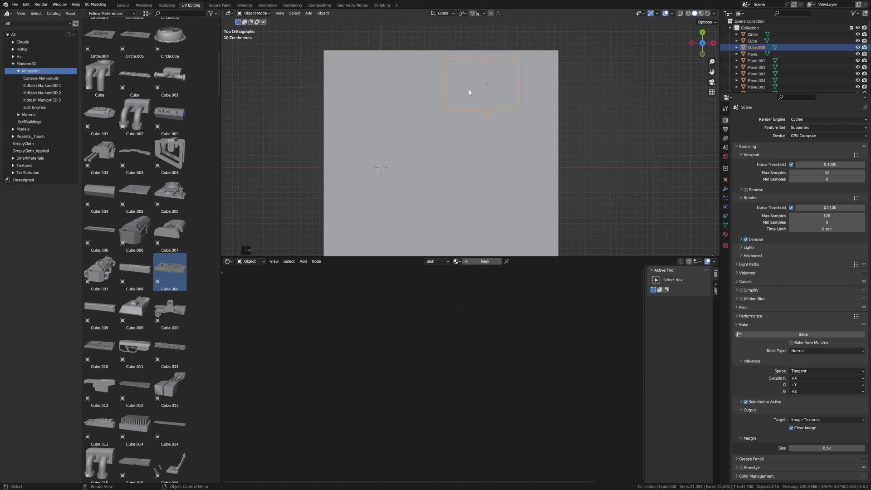
middle_drag(502, 122, 493, 162)
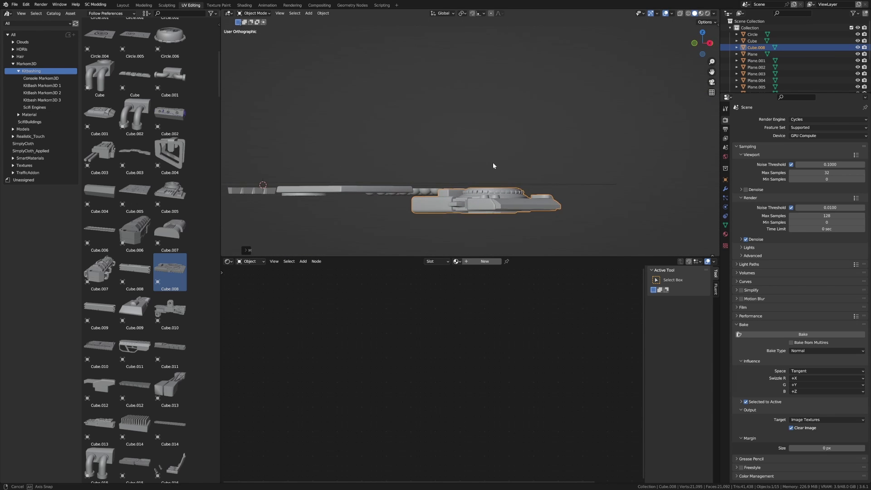
key(KP_7)
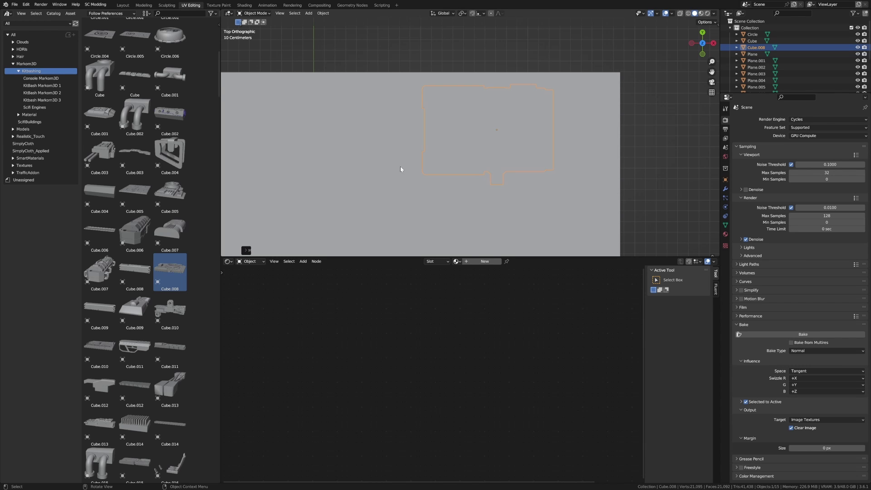
Select the large bake plane and delete the existing image texture node from its material.
click(401, 169)
scroll(401, 169, down, 1)
shift+middle_drag(405, 189, 418, 146)
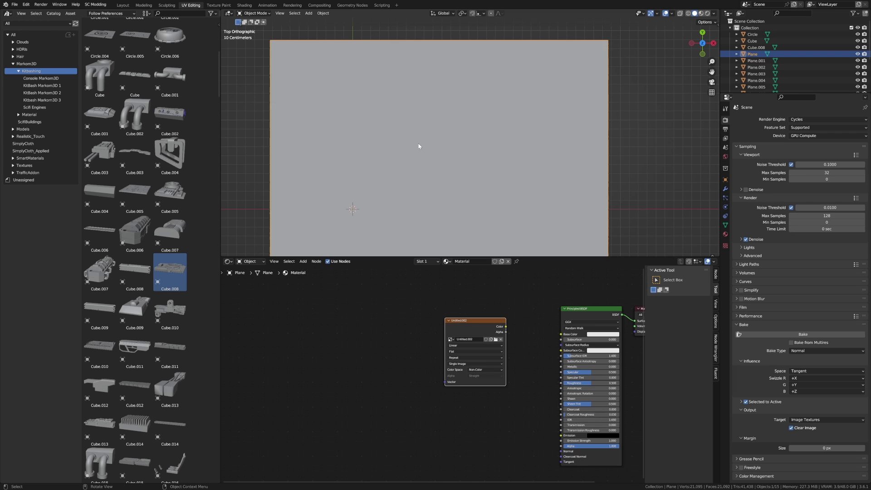
middle_drag(517, 314, 437, 304)
drag(463, 292, 343, 367)
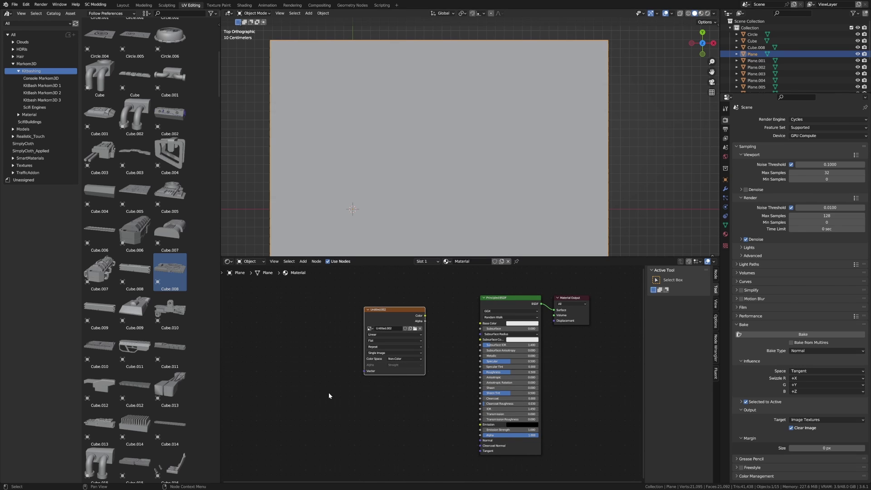
key(x)
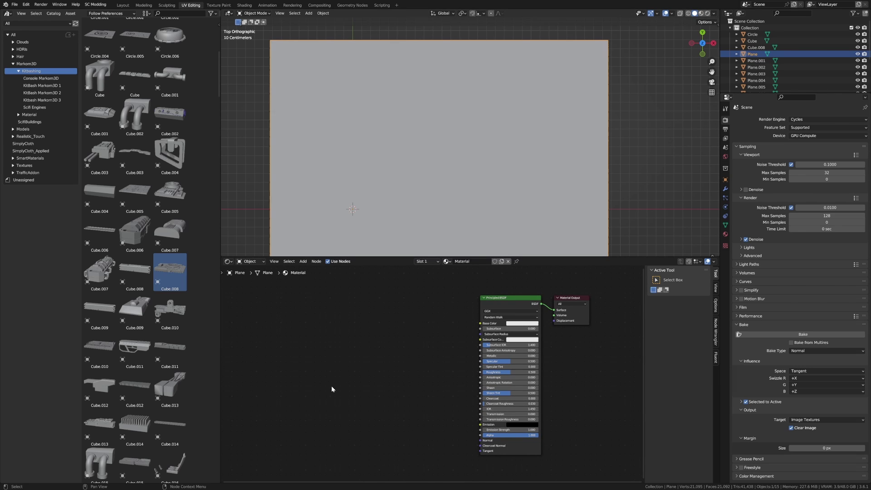
Add an Image Texture node to the plane's material with a new blank 1024 × 1024 px image.
key(shift+a)
click(408, 321)
text(image)
key(Return)
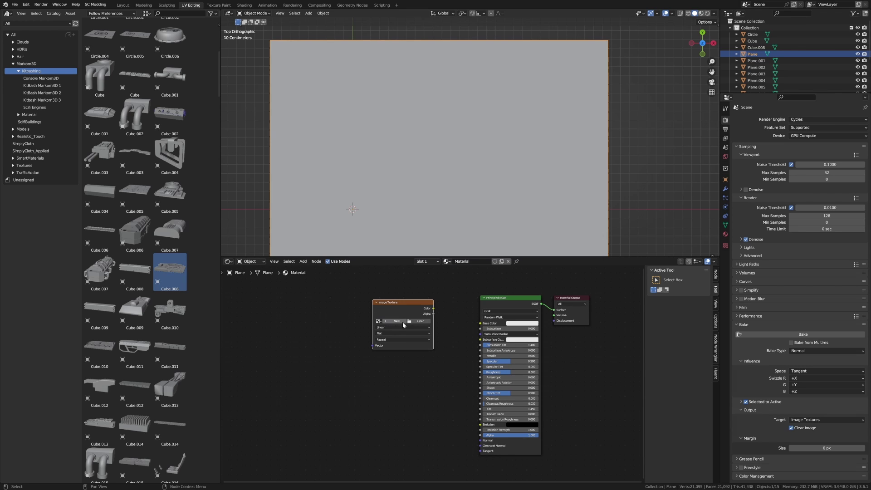
click(402, 323)
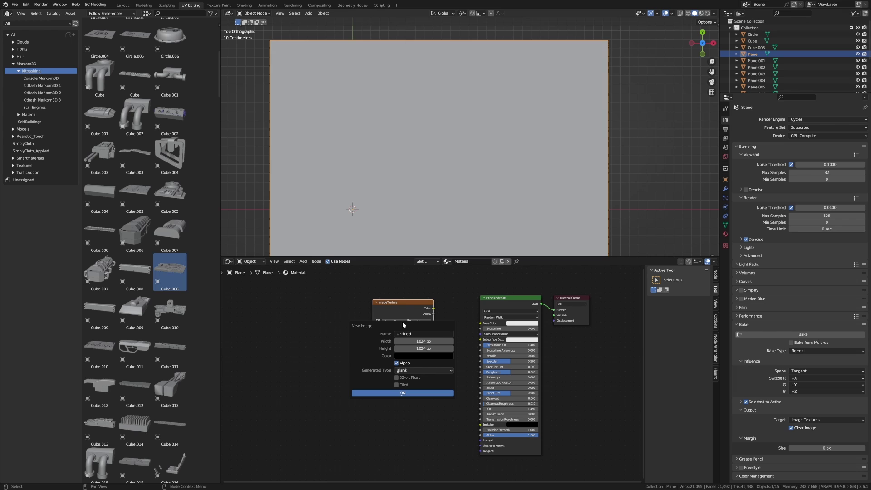
click(411, 394)
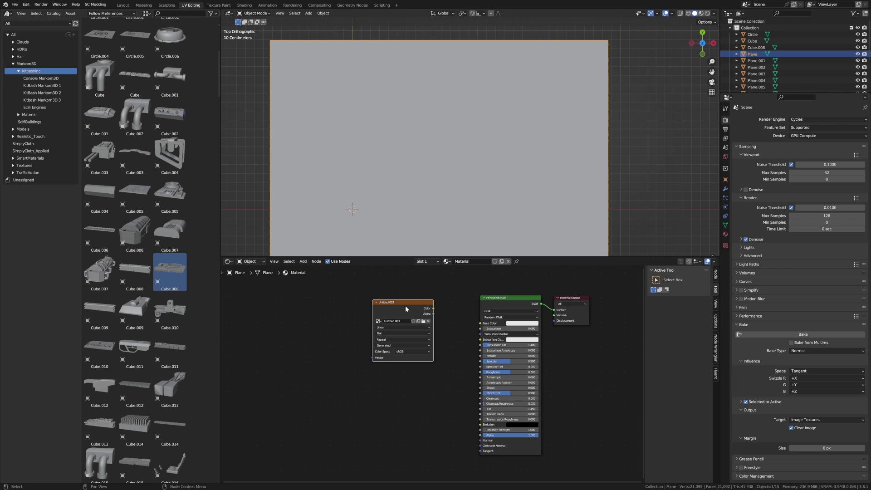
Show the scene in wireframe and select all detail meshes together with the large plane, keeping the plane as the active object.
key(z)
click(376, 187)
scroll(378, 194, down, 4)
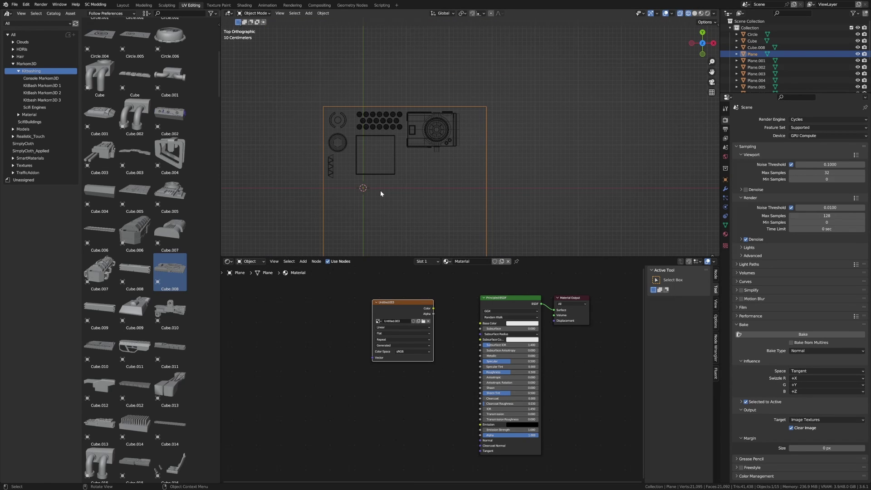
key(c)
drag(380, 189, 380, 177)
key(Escape)
scroll(410, 178, up, 3)
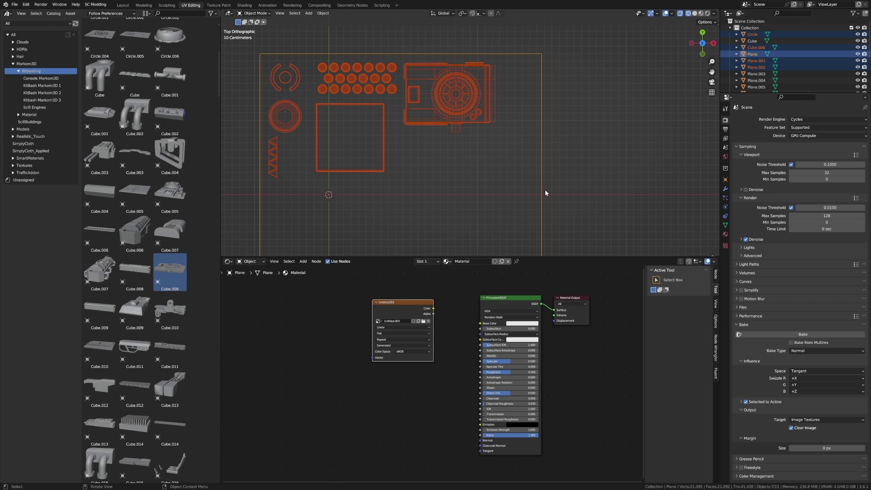
shift+click(542, 181)
shift+click(544, 182)
shift+middle_drag(490, 194, 544, 202)
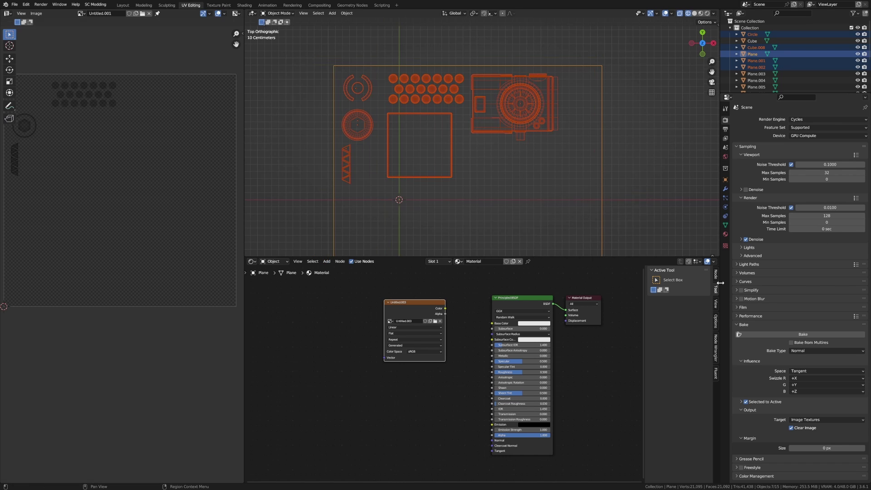
Widen the properties area and bake the Normal map from the selected meshes onto the plane's new image.
drag(721, 317, 604, 317)
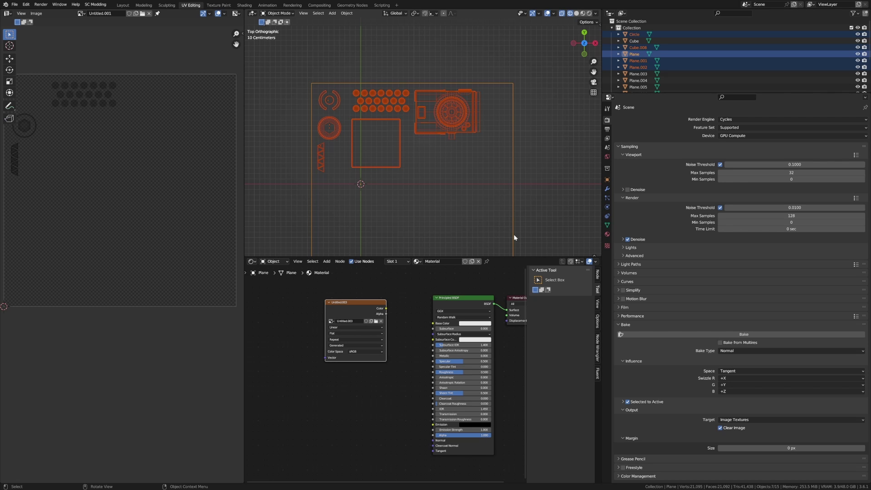
click(694, 334)
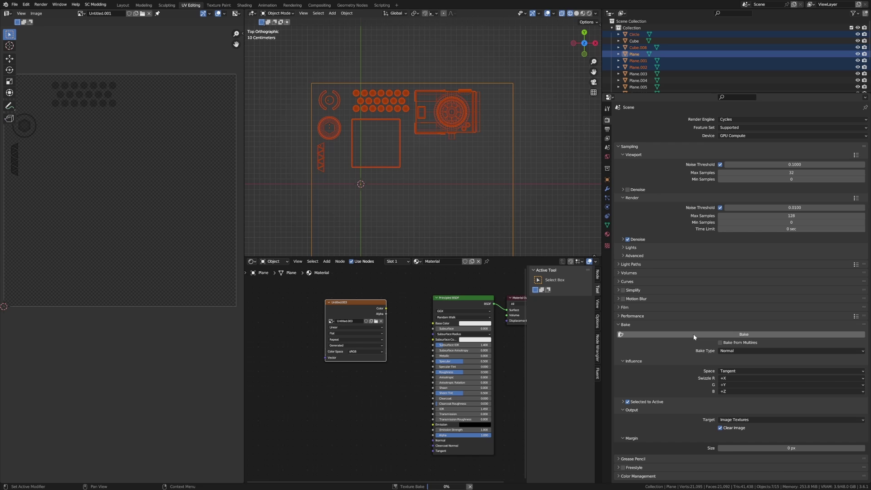
middle_drag(87, 156, 90, 156)
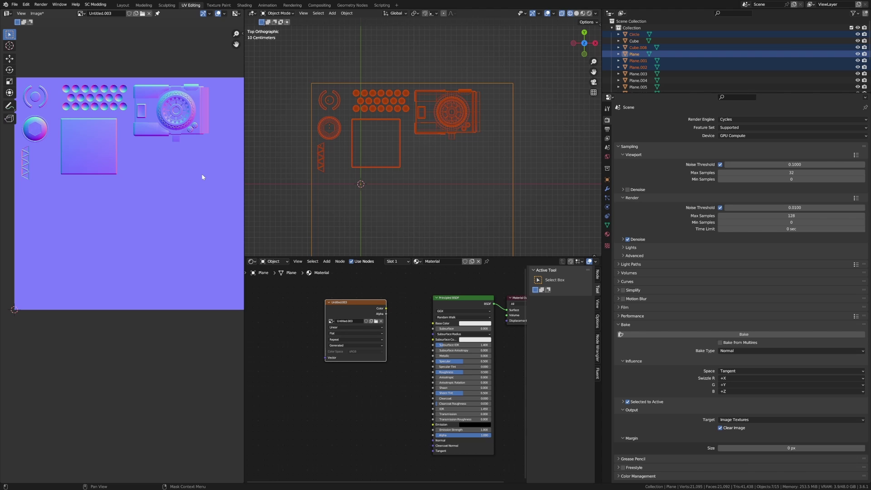
Save the baked normal map over Decalset4_N.png in the Downloads folder.
click(37, 13)
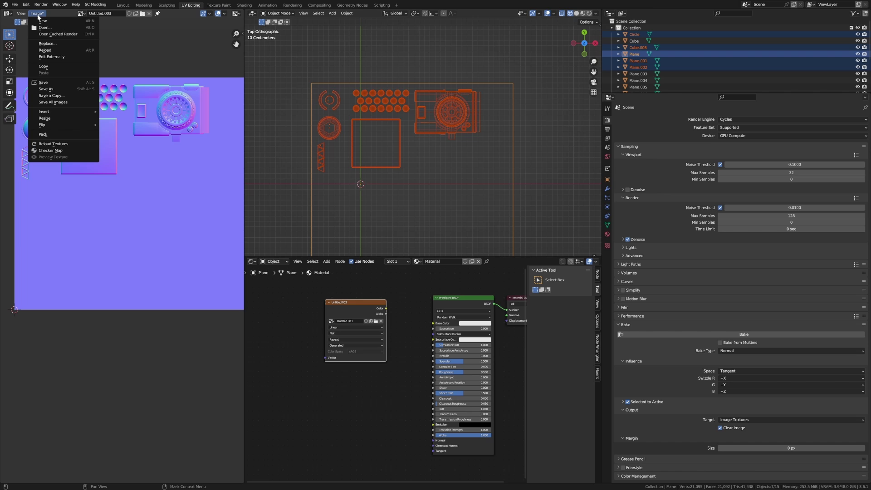
click(63, 90)
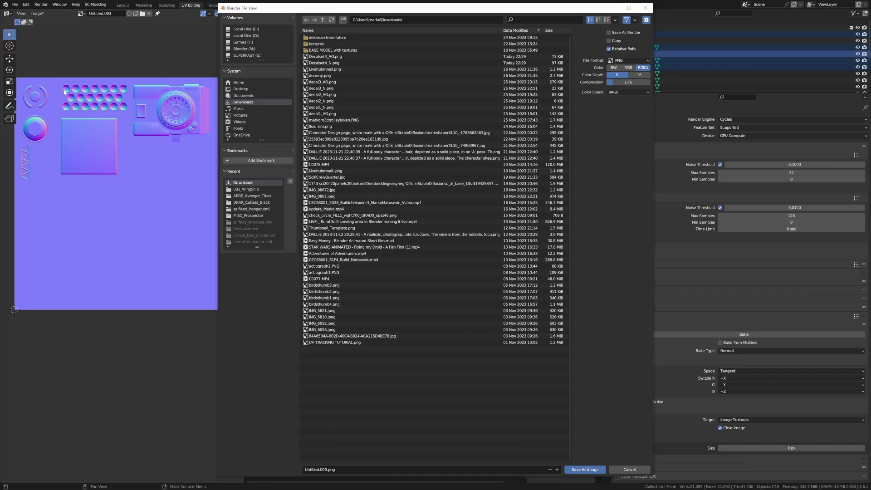
click(342, 58)
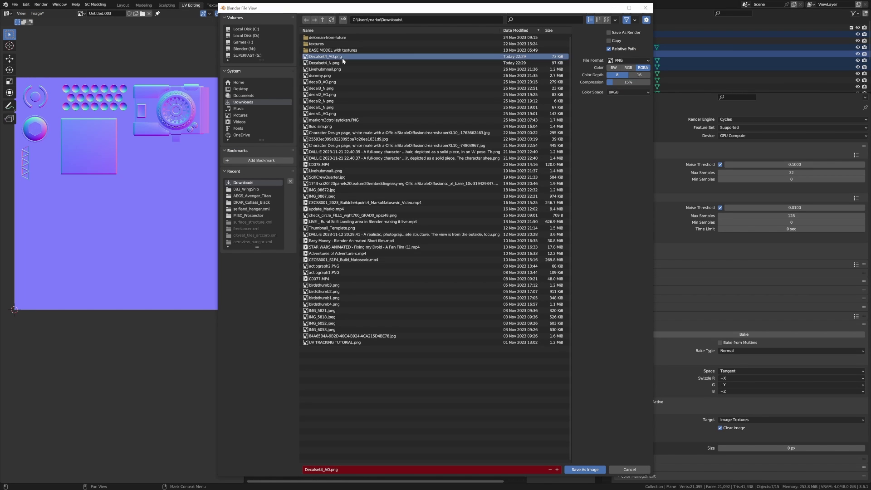
click(343, 63)
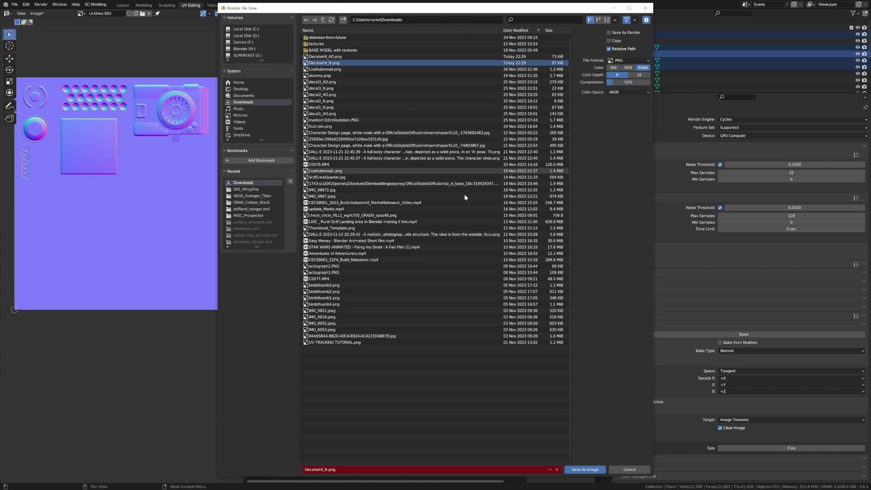
click(585, 469)
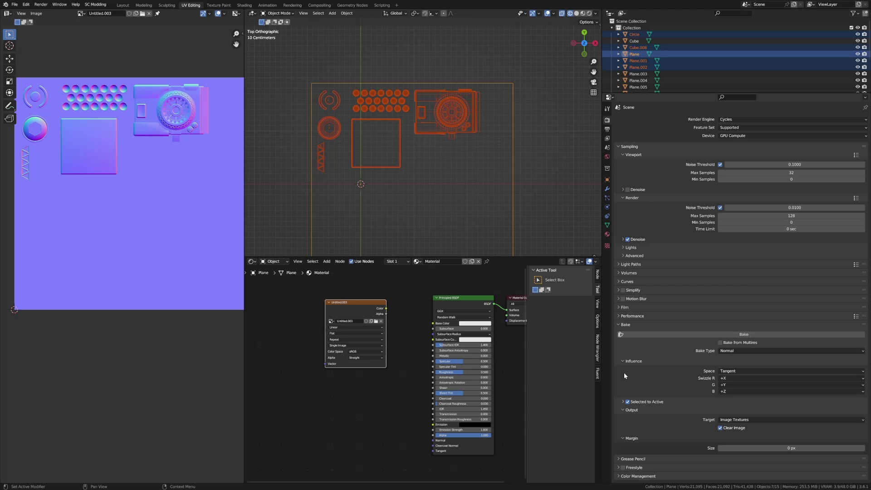
Set the bake type to Ambient Occlusion and bake it onto the plane's image.
click(750, 351)
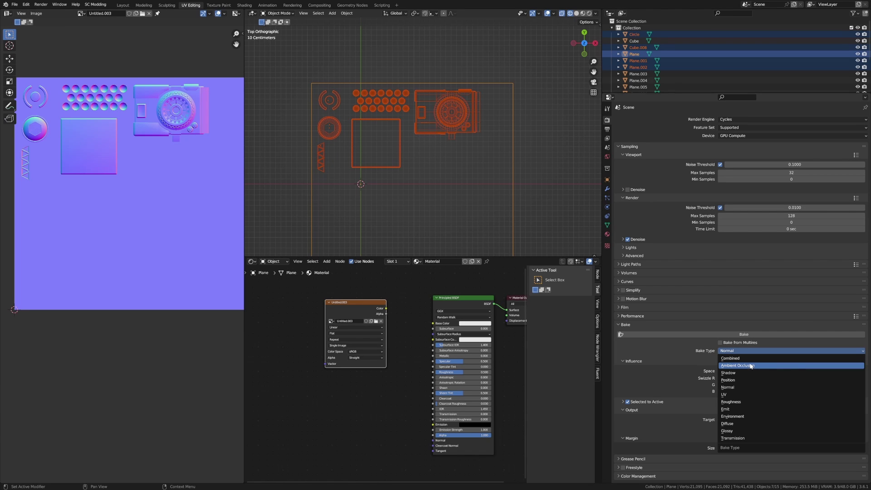
click(751, 366)
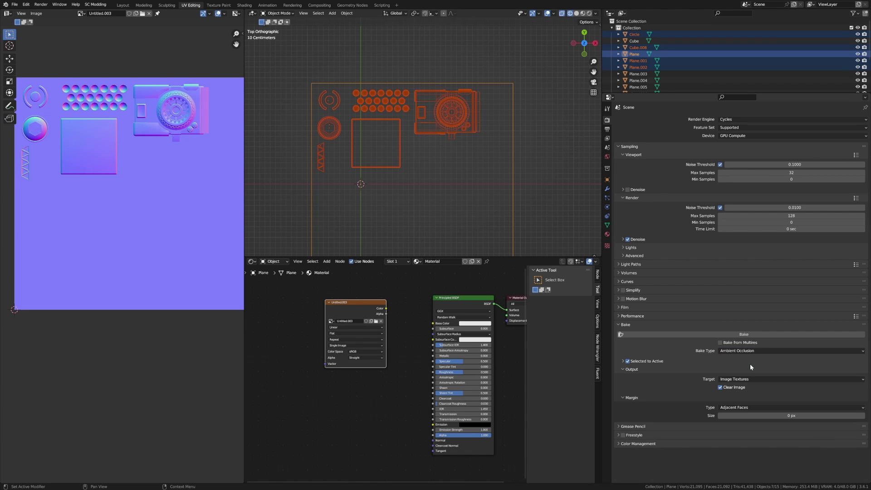
click(748, 335)
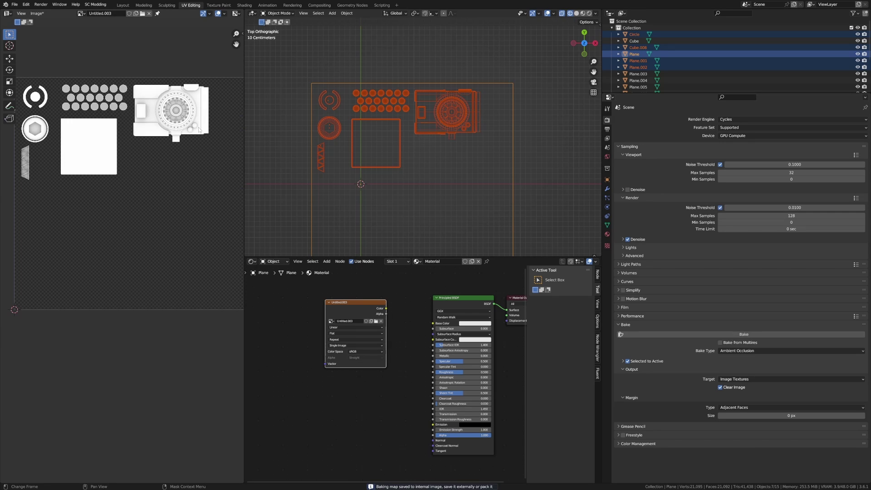
Save the baked ambient occlusion map over Decalset4_AO.png in the Downloads folder.
click(37, 14)
click(54, 89)
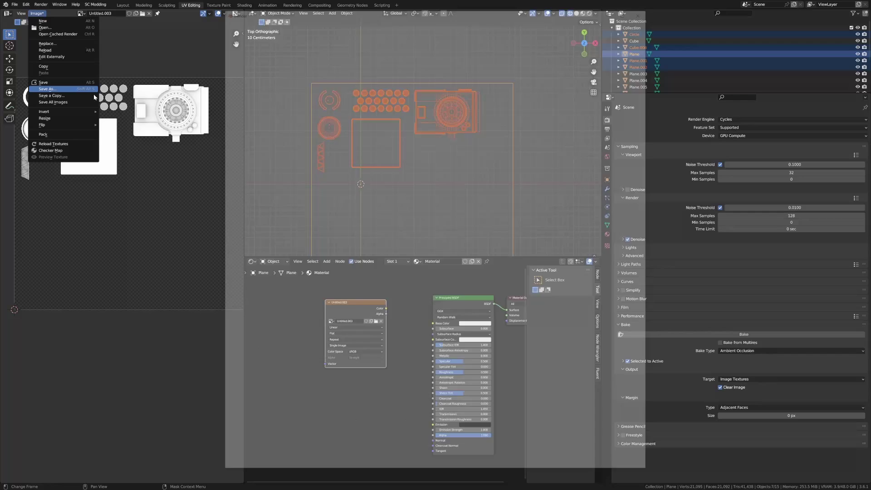
click(329, 62)
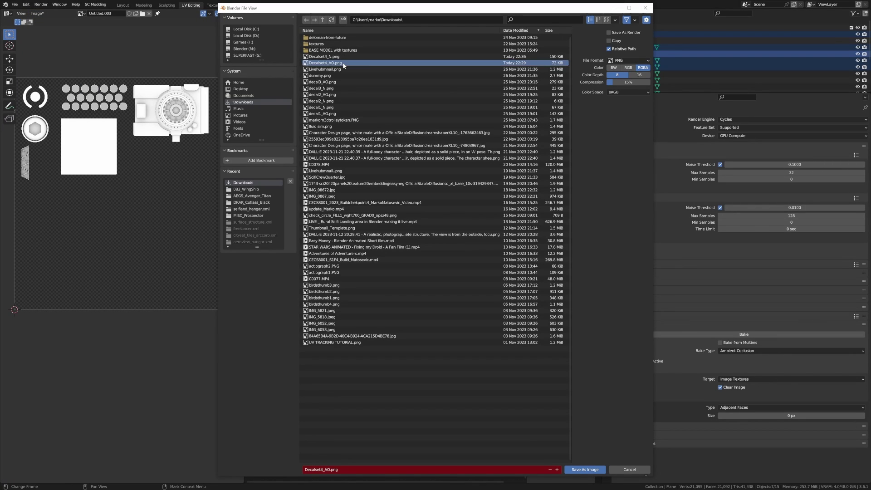
click(582, 470)
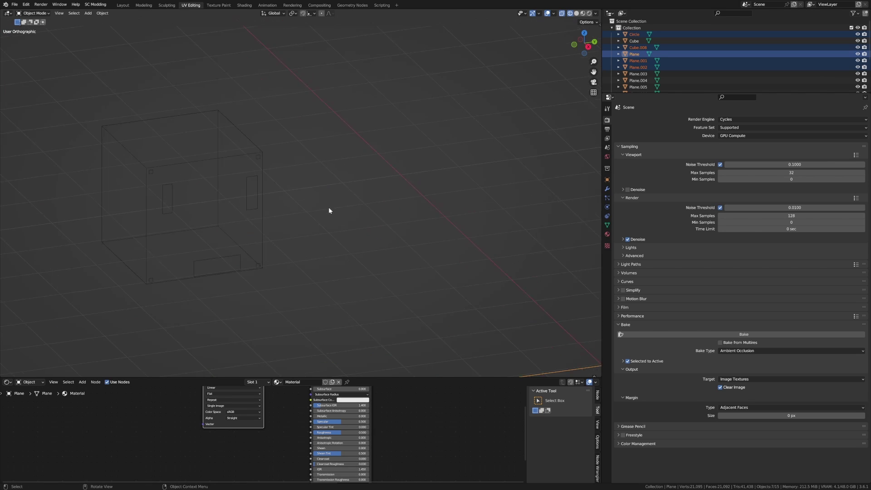
Select the dotted decal plane on the cube's front face and inspect the decals in Material Preview and Rendered shading.
scroll(329, 207, down, 3)
click(356, 183)
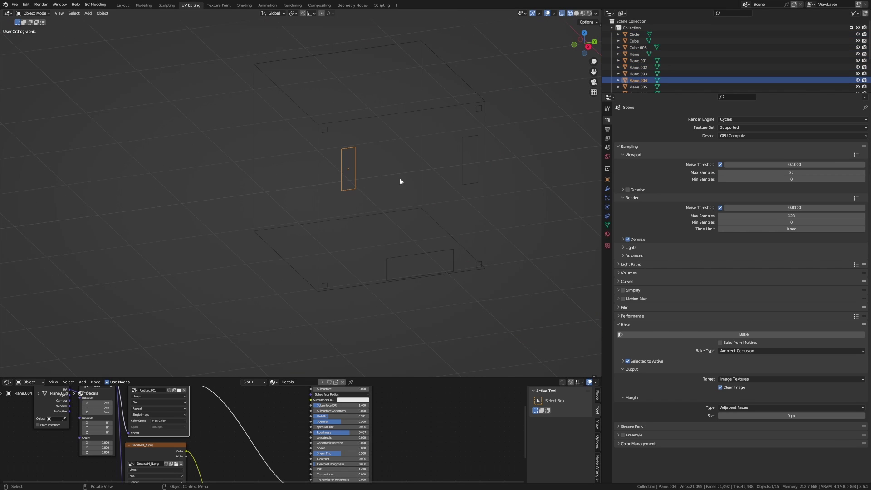
click(583, 13)
scroll(356, 189, up, 5)
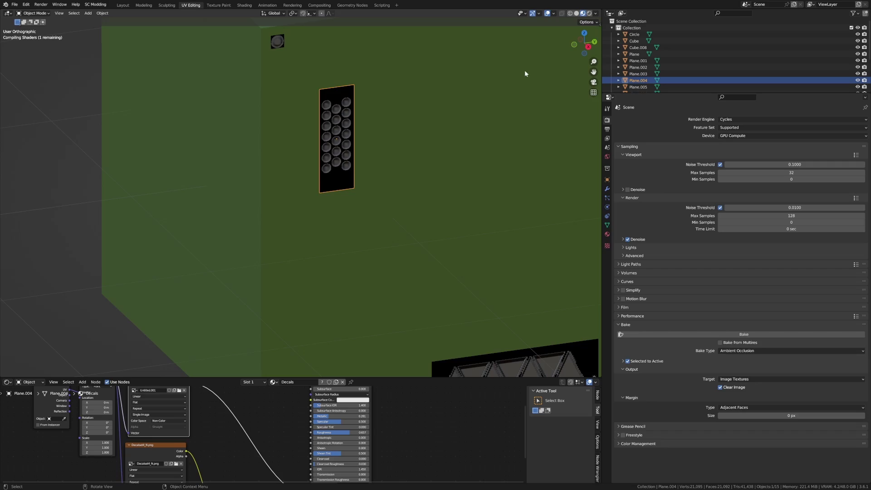
click(590, 13)
scroll(509, 118, down, 3)
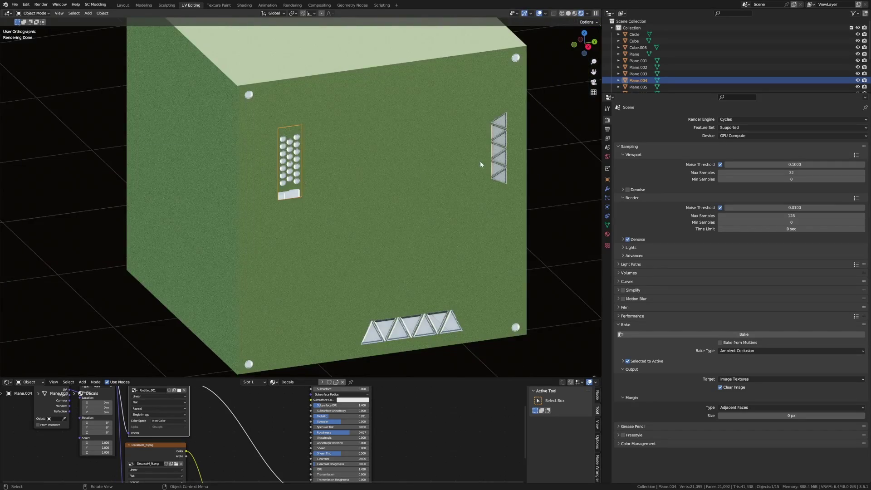
Add an edge loop across the dotted decal plane and slide it to just above the stray white detail.
scroll(305, 182, up, 4)
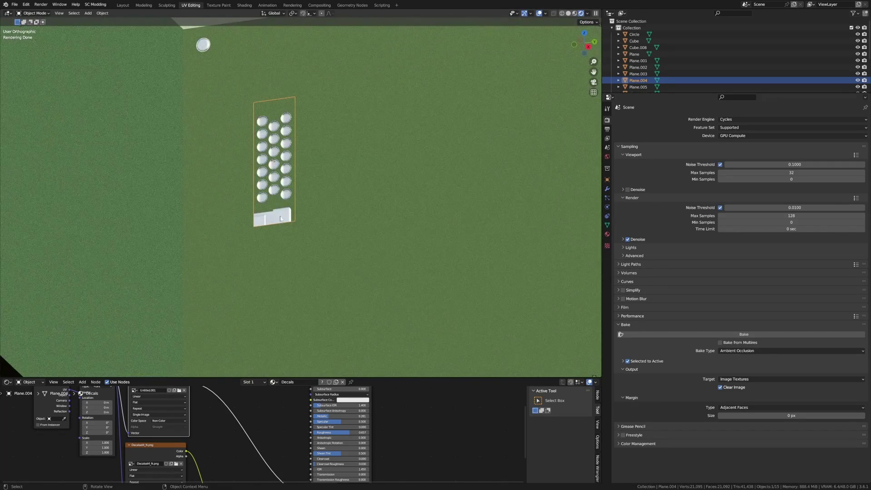
key(Tab)
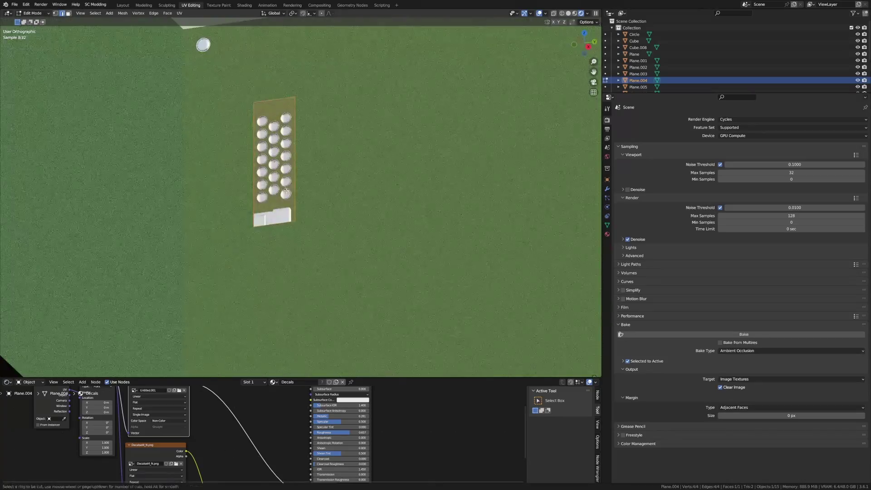
key(g)
key(g)
click(302, 221)
Delete the dotted decal plane's lower face that carries the stray white detail.
key(3)
click(280, 220)
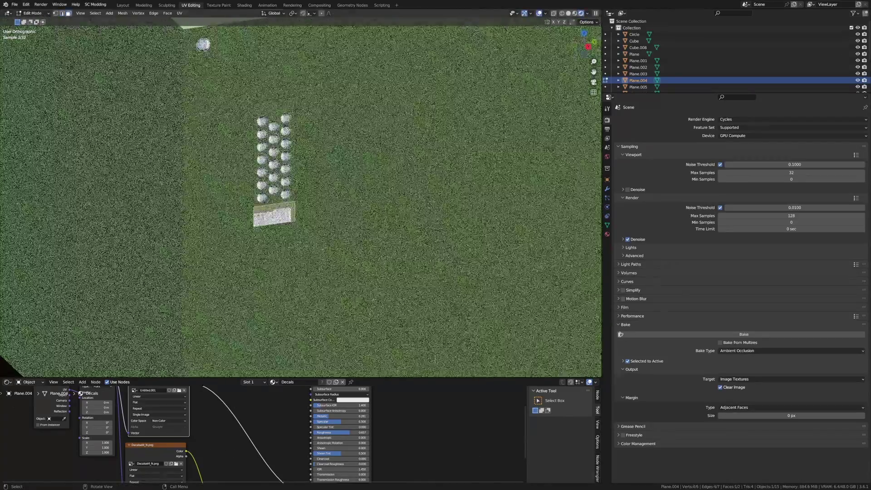
key(x)
click(280, 220)
key(Tab)
scroll(309, 220, down, 2)
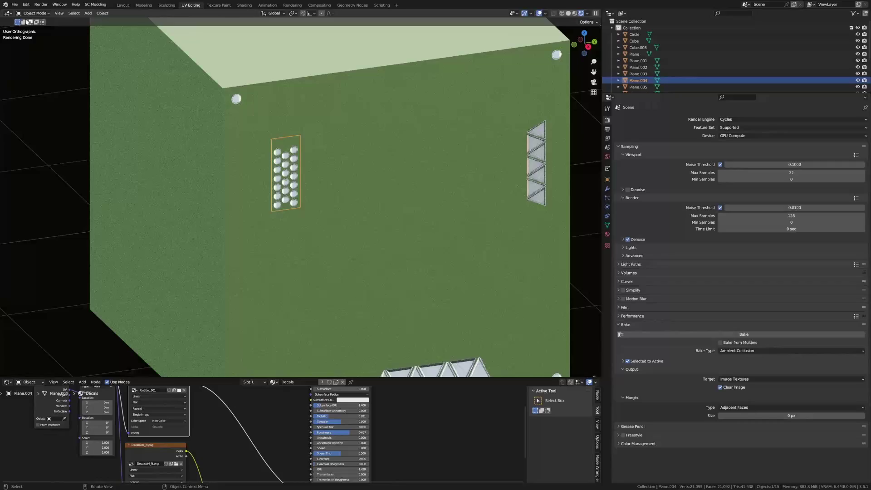
Split the 3D viewport and turn the new area into a UV Editor.
drag(3, 11, 222, 14)
click(8, 13)
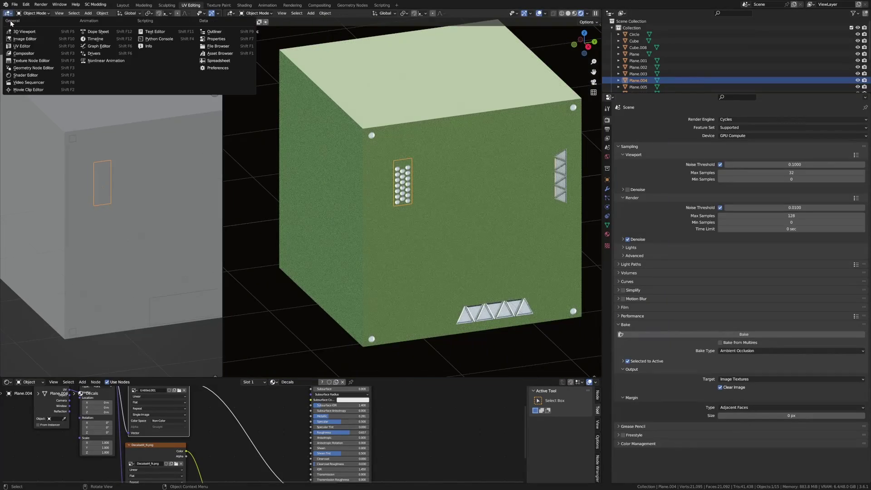
click(13, 25)
scroll(403, 205, up, 1)
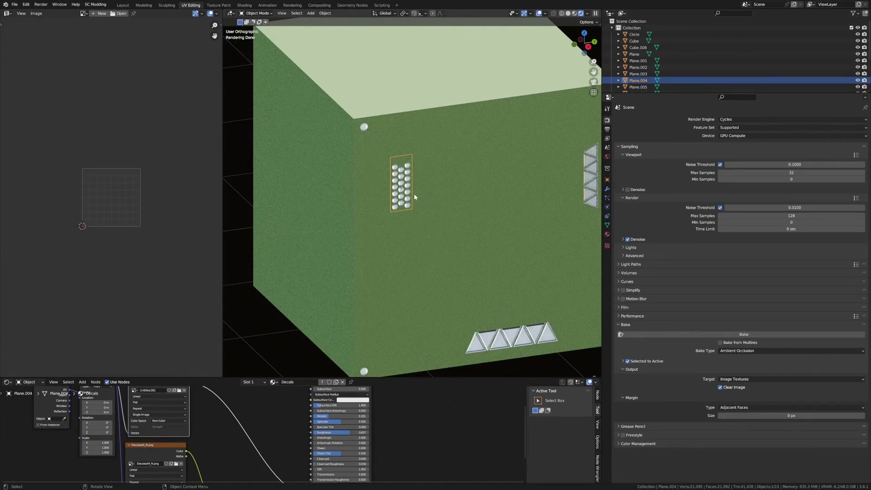
Duplicate the dotted decal plane along the Y axis to a spot beside the original on the cube's front face.
key(shift+d)
key(y)
click(478, 189)
shift+middle_drag(480, 188, 402, 189)
scroll(402, 189, up, 3)
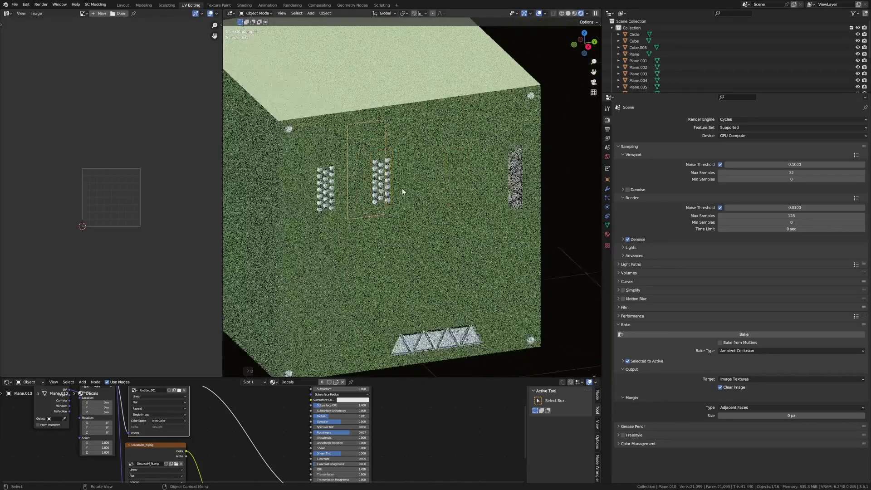
Show the baked image Untitled.003 behind the duplicate plane's UVs in the UV Editor.
key(Tab)
scroll(153, 170, down, 3)
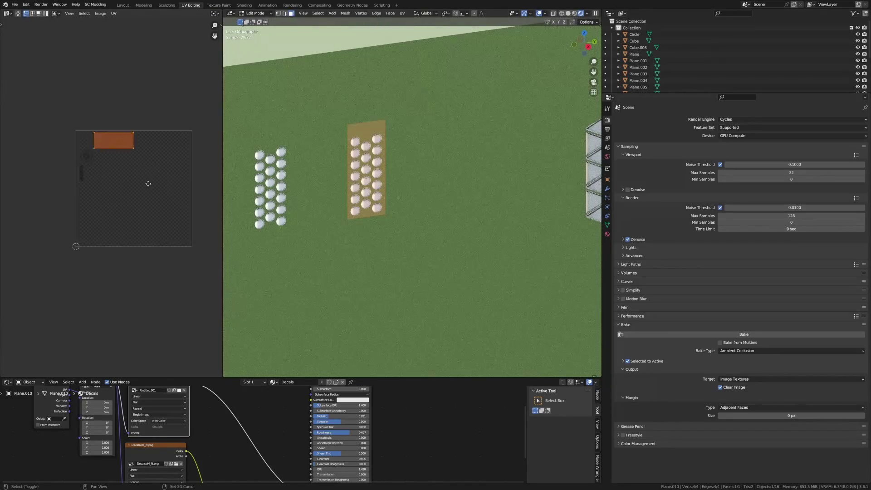
key(Tab)
click(70, 13)
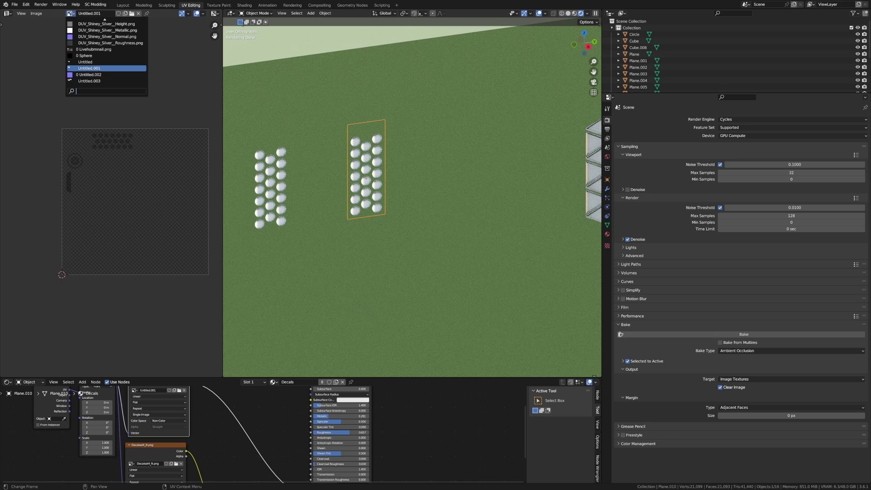
click(89, 81)
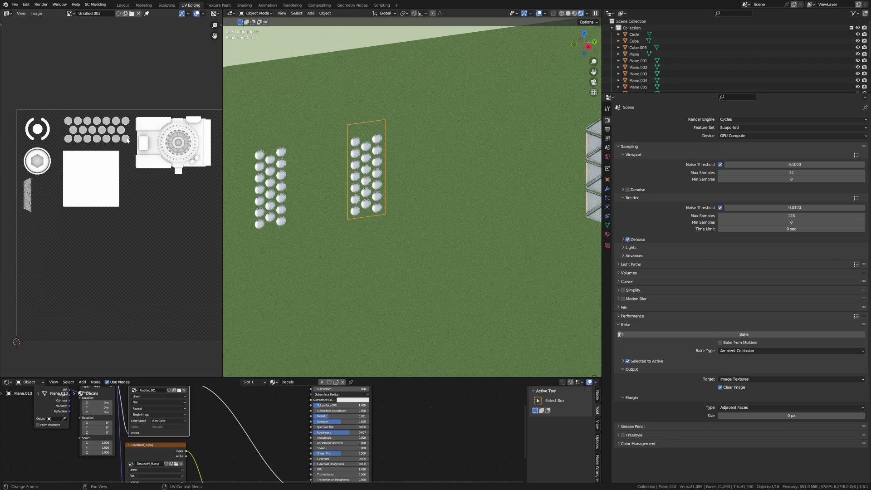
Move the duplicate plane's UV face onto the kitbash detail and scale it along Y to cover the whole detail.
key(Tab)
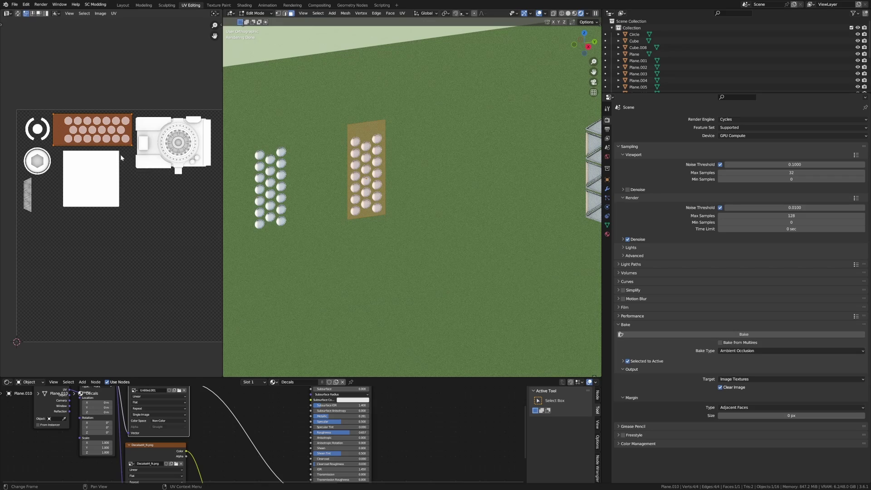
key(g)
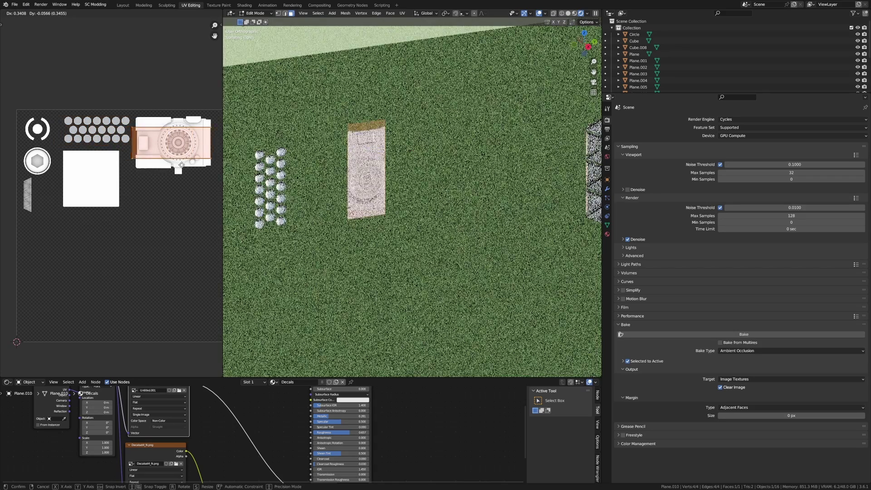
click(184, 166)
middle_drag(183, 166, 176, 179)
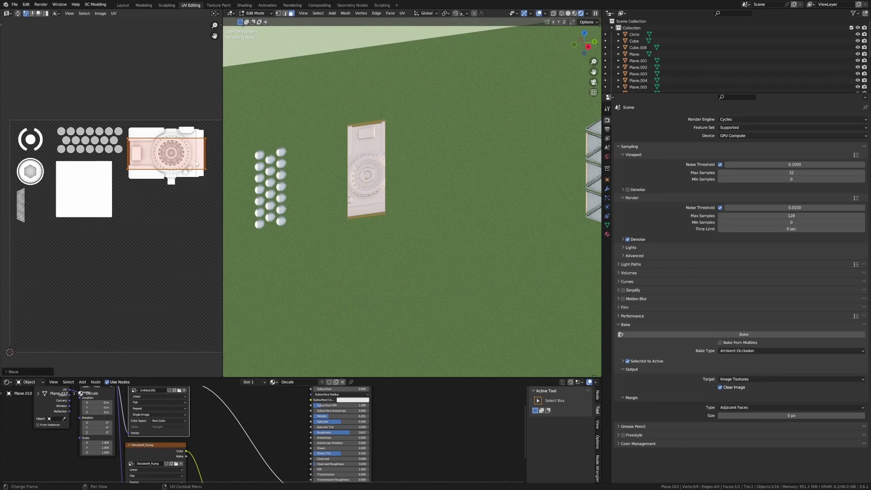
key(s)
key(y)
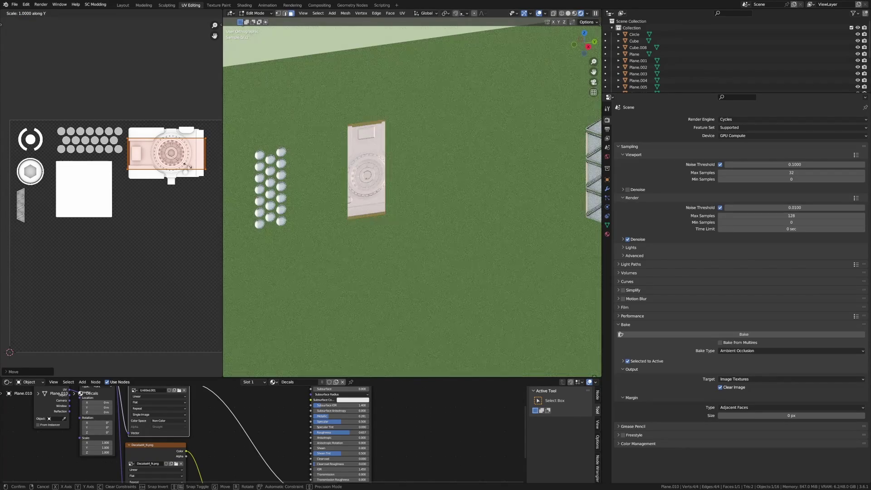
click(208, 178)
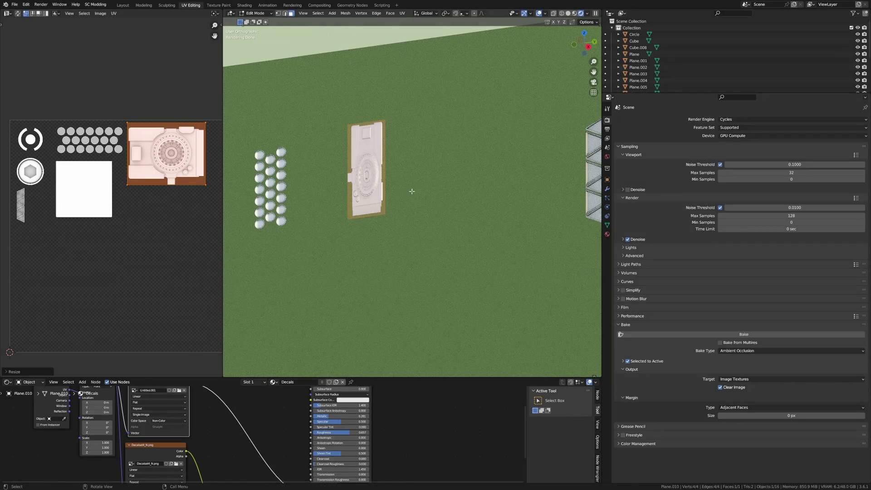
Scale the duplicate plane's face by 2 along global X, and enlarge the whole decal plane on the cube.
key(s)
key(x)
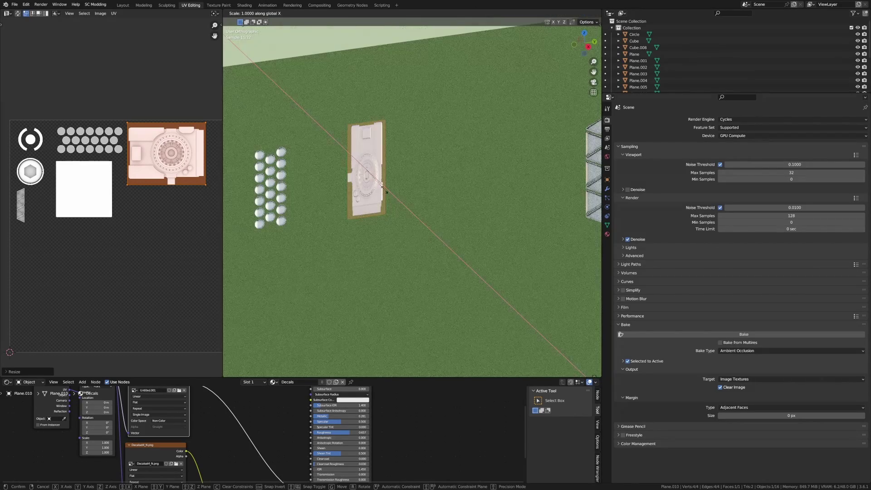
key(2)
key(Return)
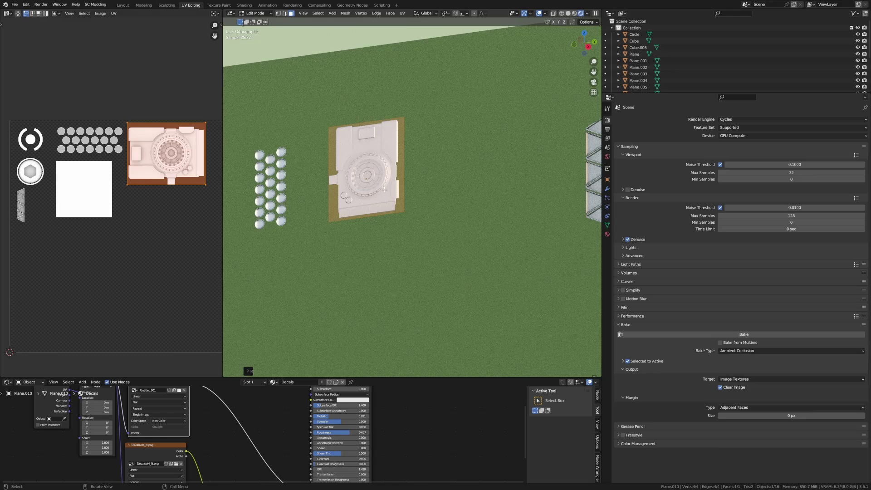
key(Tab)
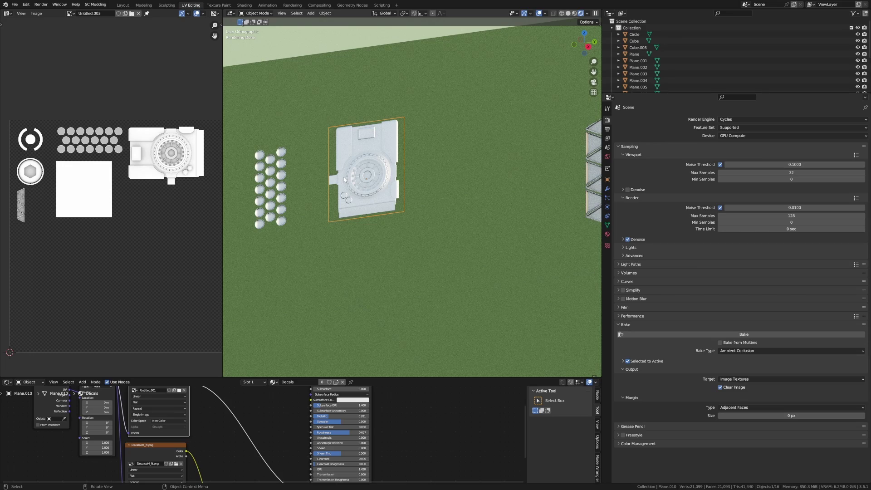
scroll(371, 196, up, 4)
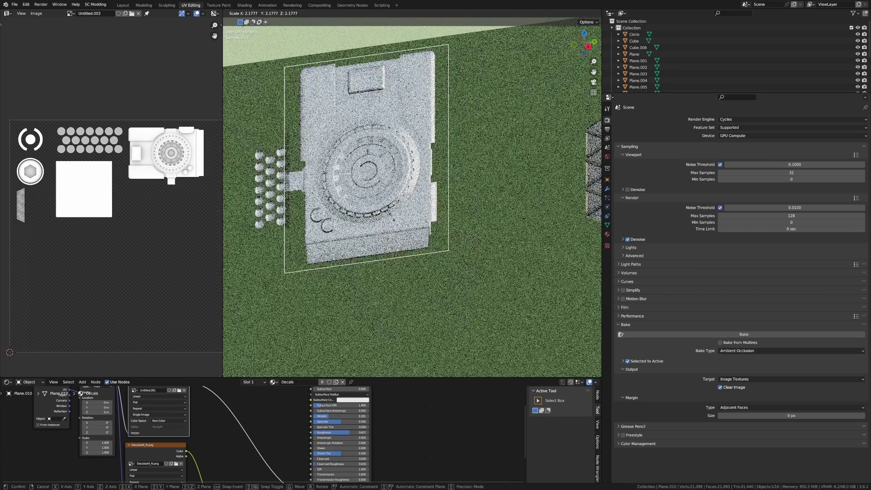
scroll(419, 157, down, 6)
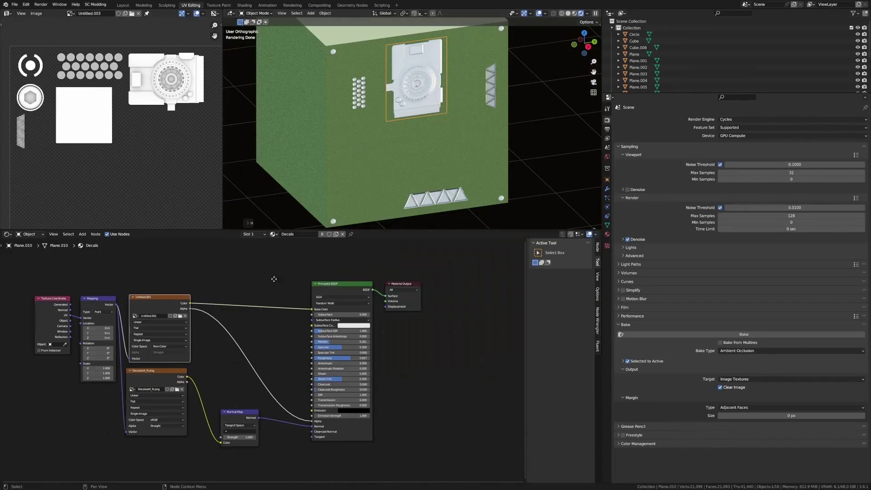
Enlarge the shader node area and examine the ambient occlusion and normal image nodes of the Decals material.
middle_drag(274, 279, 303, 258)
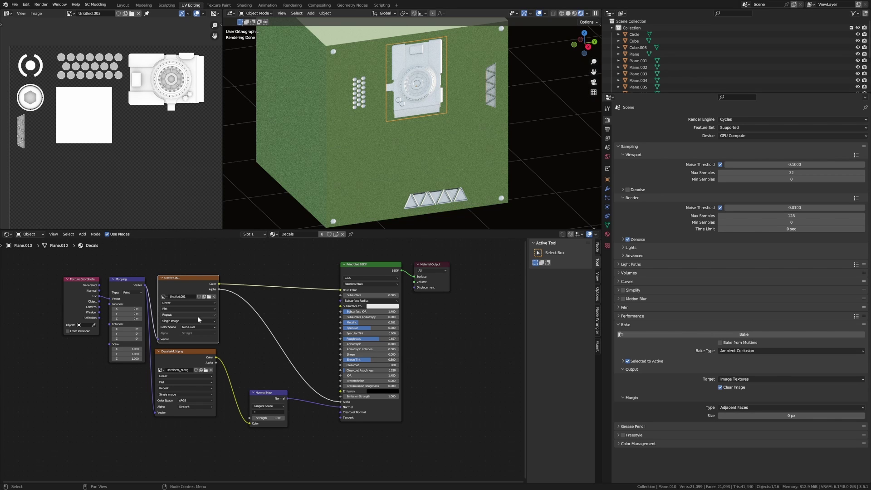
click(194, 353)
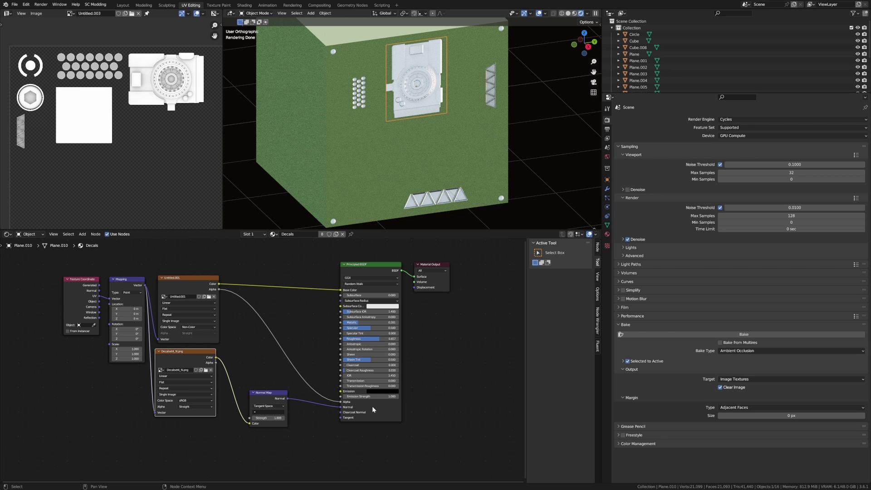
click(179, 277)
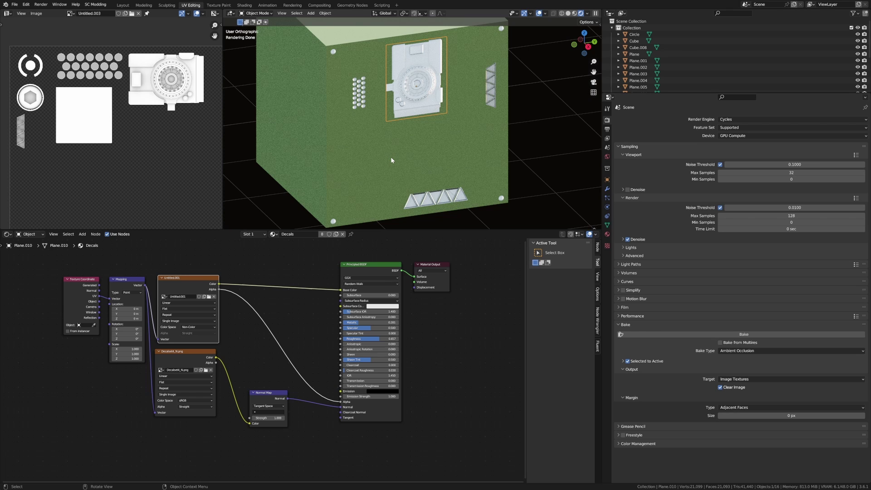
Save the Blender file, and switch to Krita to open Decalset4_AO.png from the Downloads folder.
key(ctrl+s)
key(alt+Tab)
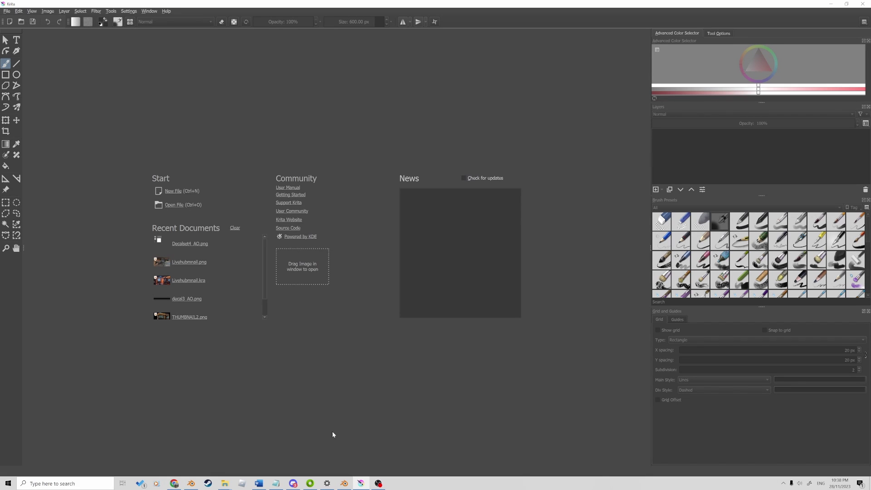
mouse_move(228, 485)
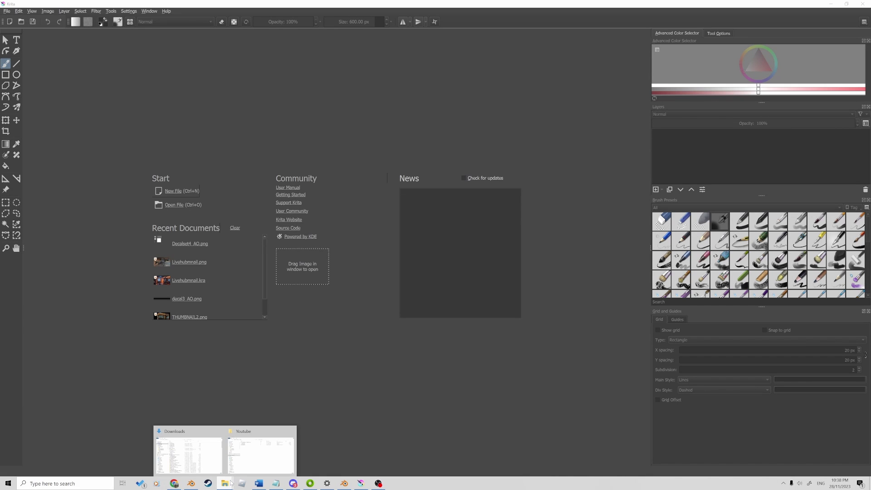
click(185, 436)
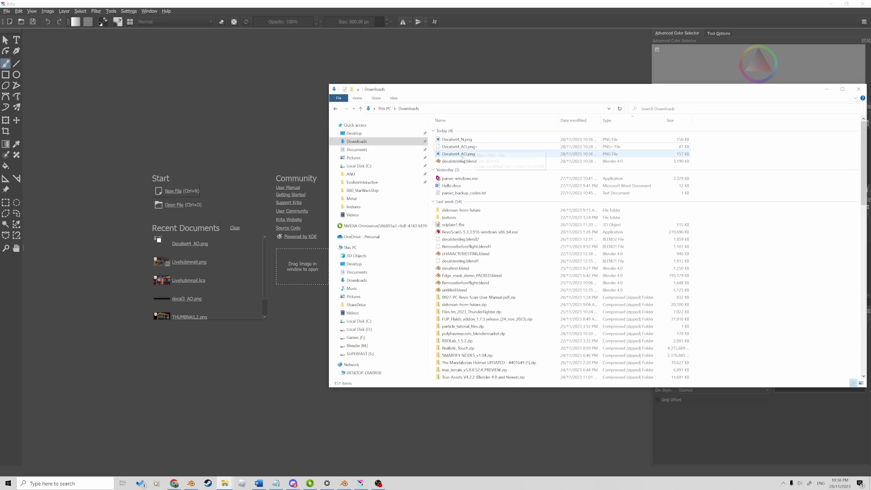
drag(464, 155, 271, 152)
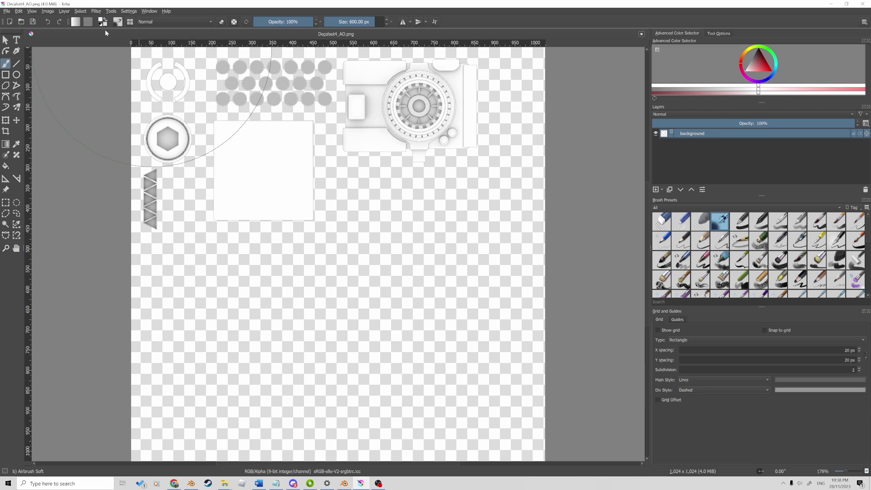
Apply the Color to Alpha filter to the ambient occlusion image, using white with a threshold of 100.
click(96, 11)
mouse_move(111, 62)
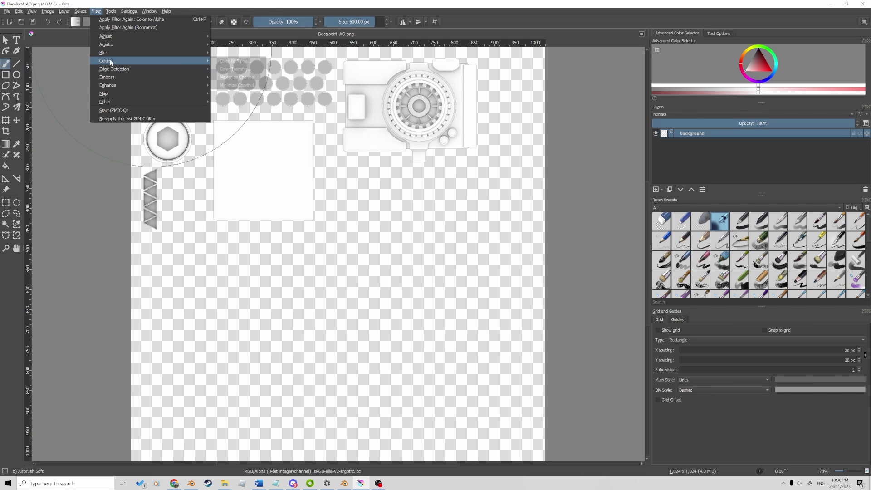
click(235, 60)
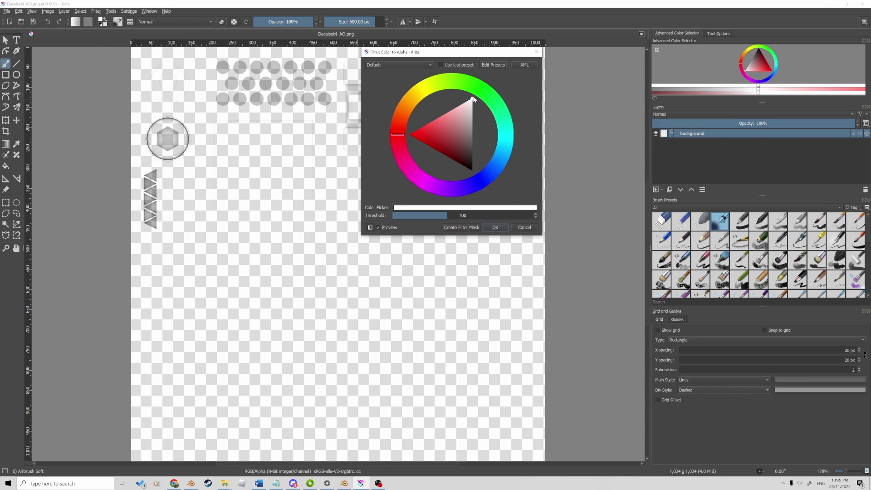
click(503, 228)
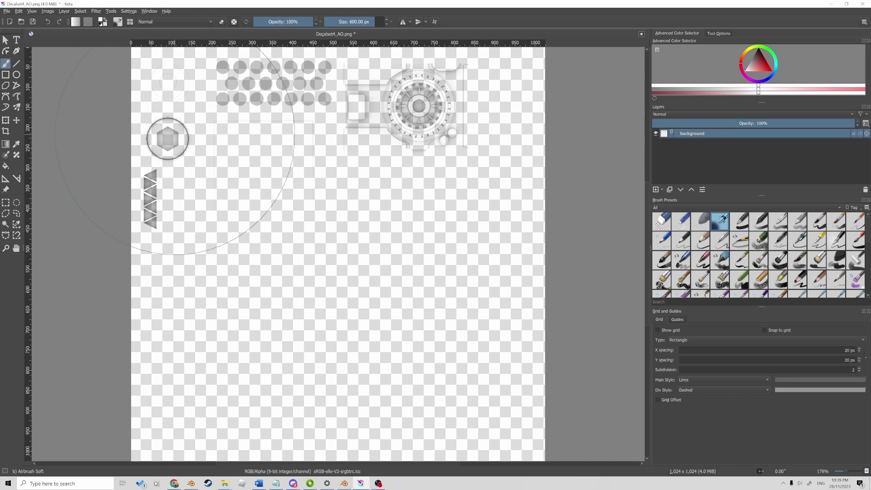
Export the image over Decalset4_AO.png in the Downloads folder, keeping its alpha channel, and switch back to Blender.
click(7, 11)
click(30, 80)
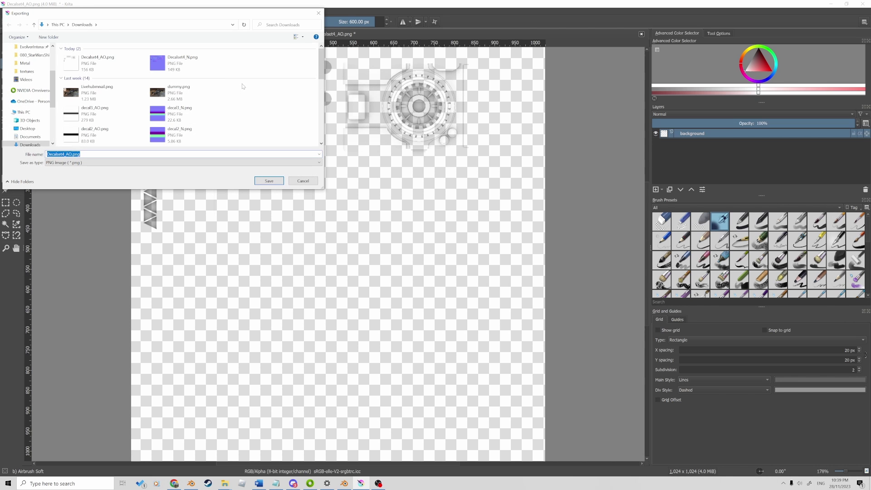
click(96, 67)
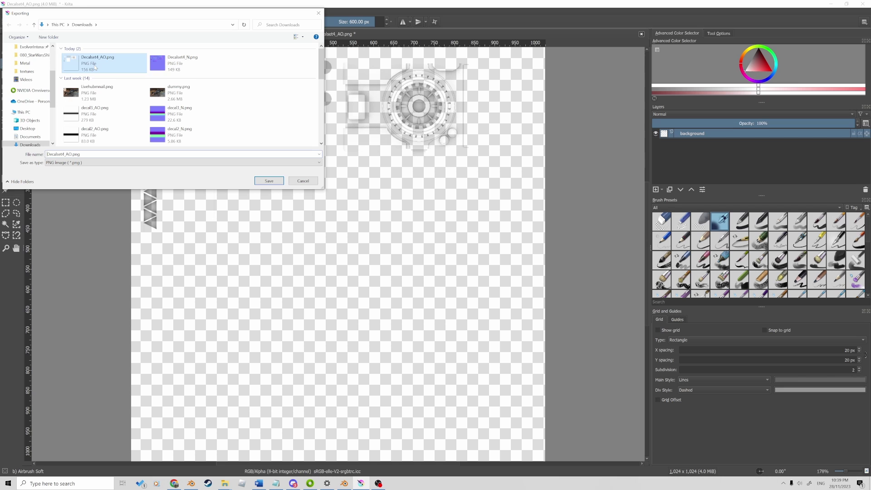
click(269, 181)
click(455, 245)
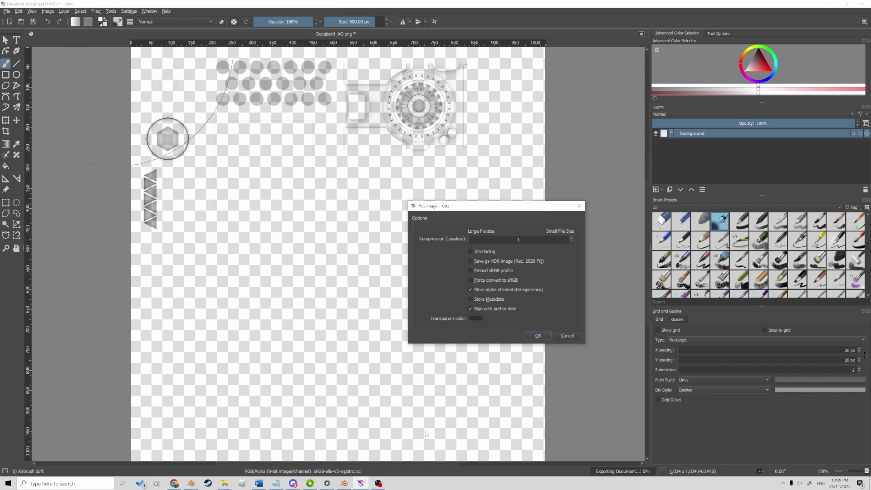
click(538, 336)
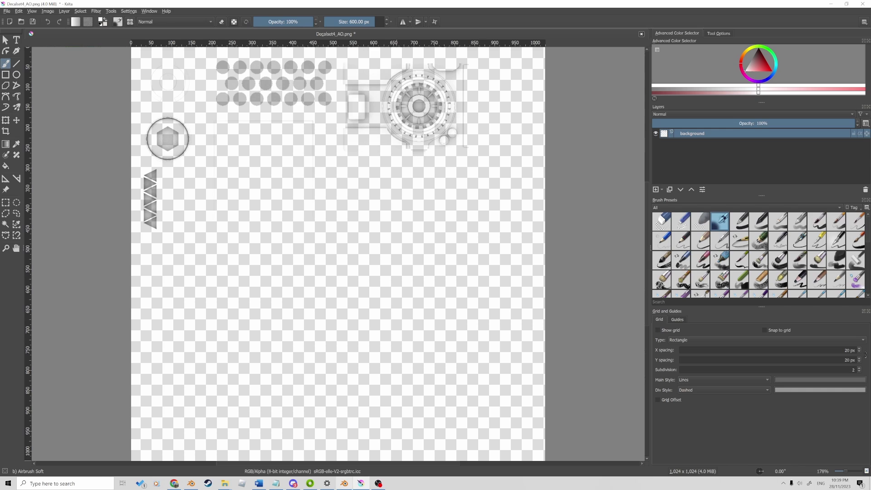
click(344, 484)
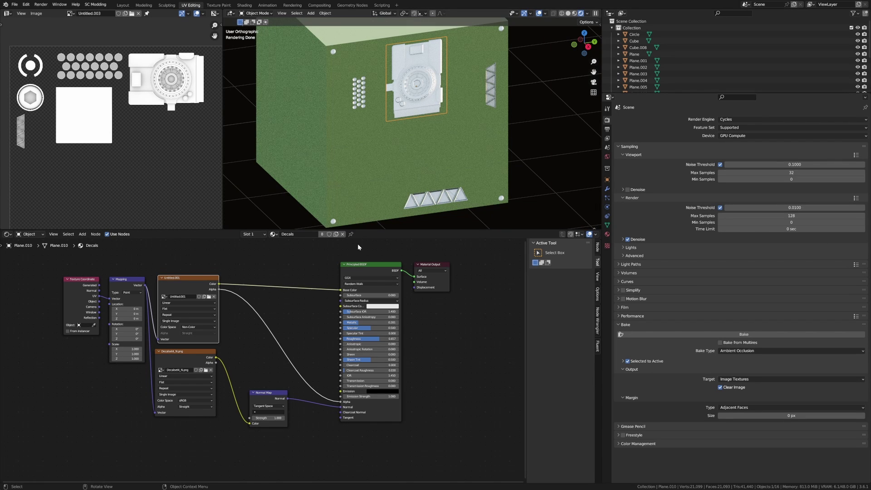
Replace the baked image in the Decals material's ambient occlusion texture node with Decalset4_AO.png from the Downloads folder.
click(214, 297)
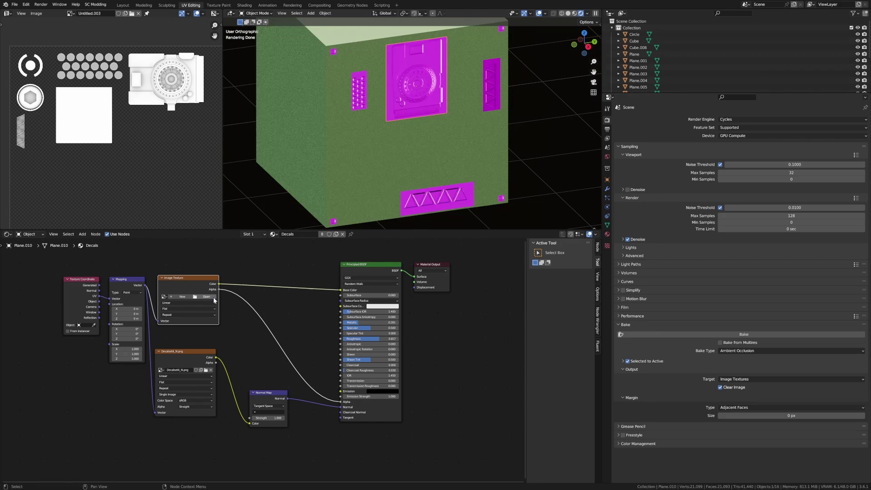
click(207, 298)
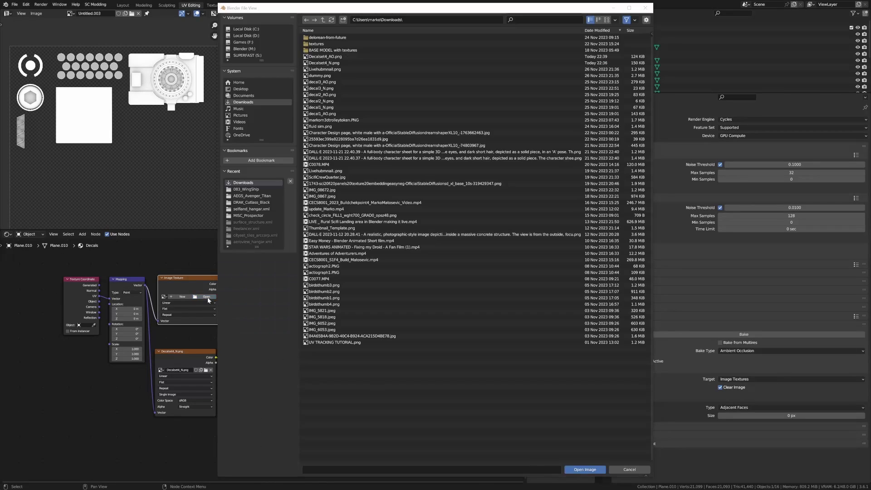
double_click(370, 56)
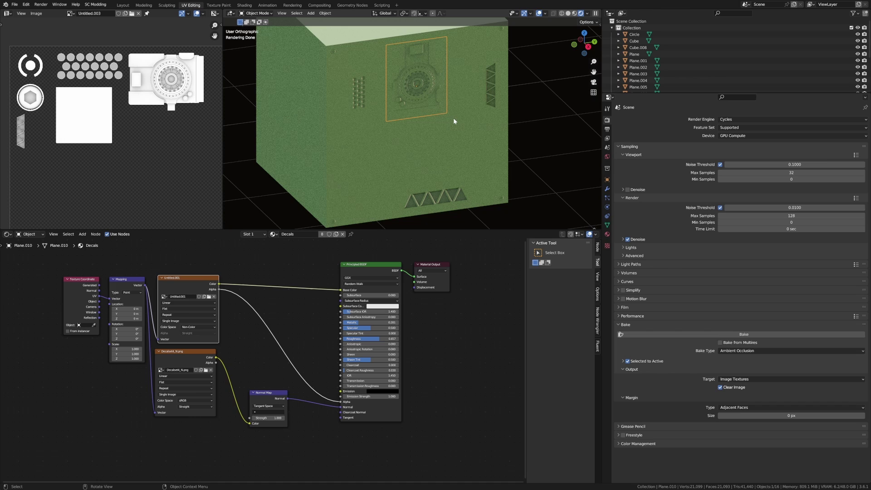
scroll(449, 111, up, 3)
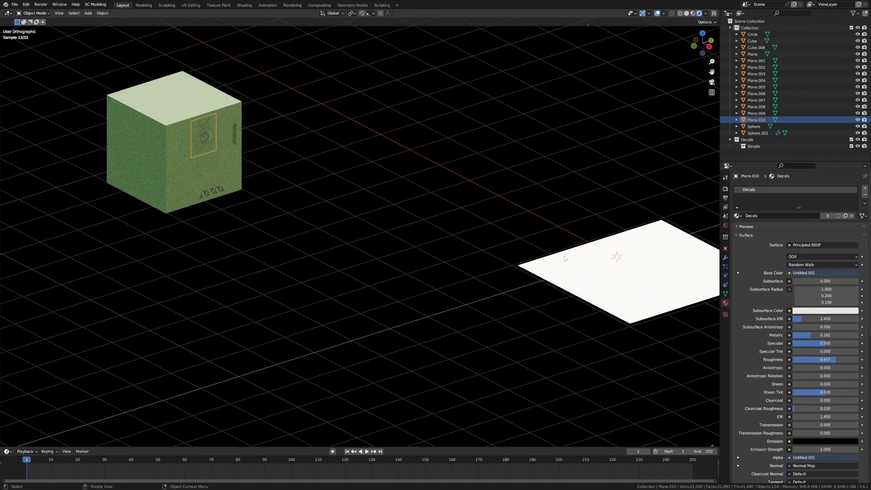
Delete the large white plane around the detail objects, working from the top view of the layout scene.
click(593, 268)
key(KP_7)
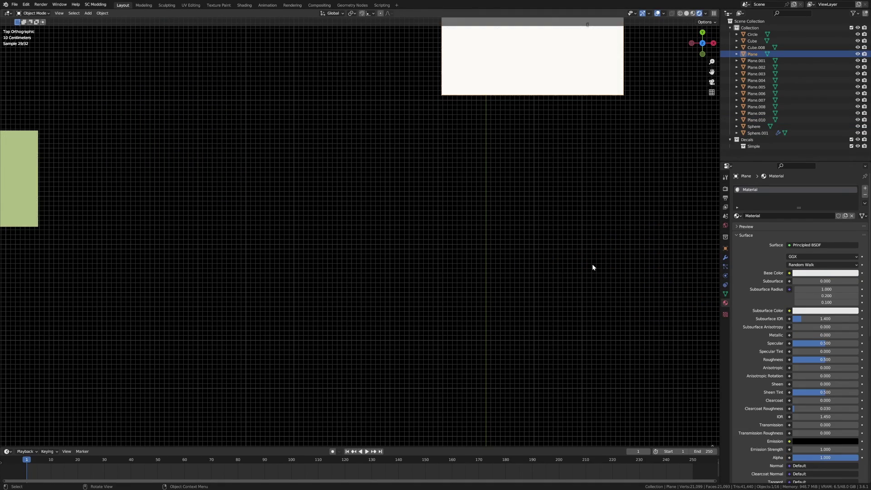
key(Delete)
shift+middle_drag(569, 196, 447, 419)
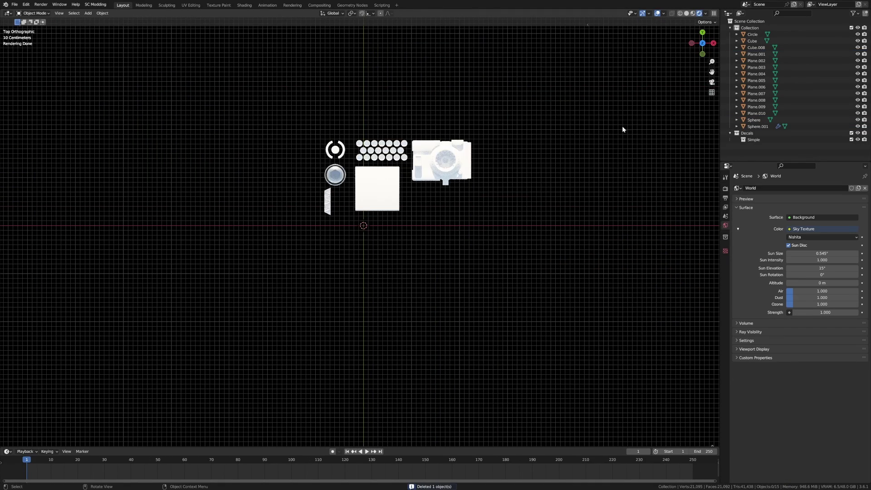
Select the modelled detail objects in solid shading, without the cube and its decal planes, and copy them into a new file.
click(686, 13)
shift+middle_drag(463, 166, 475, 232)
click(473, 233)
key(c)
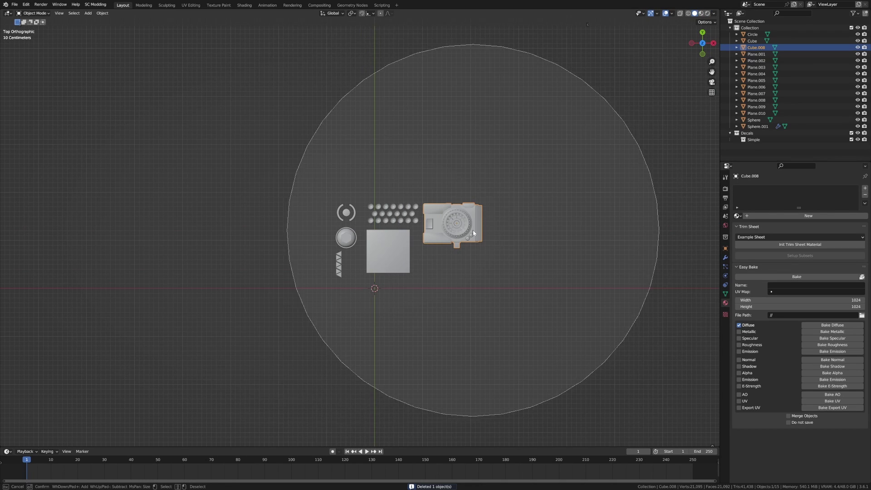
scroll(473, 233, down, 4)
scroll(403, 226, up, 4)
click(404, 231)
right_click(404, 232)
scroll(405, 232, up, 4)
click(461, 225)
shift+middle_drag(461, 225, 431, 223)
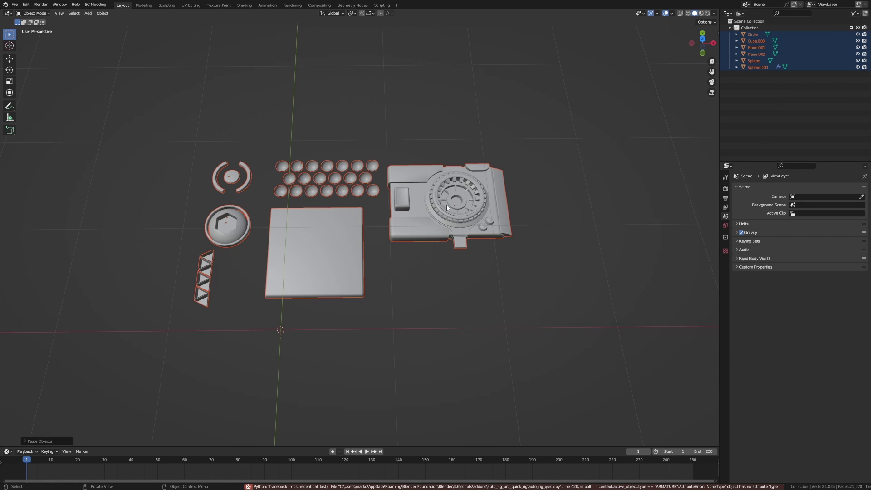
Select the kitbash detail with the round dial and display DECALmachine's decal creation settings in a widened sidebar.
click(439, 204)
key(n)
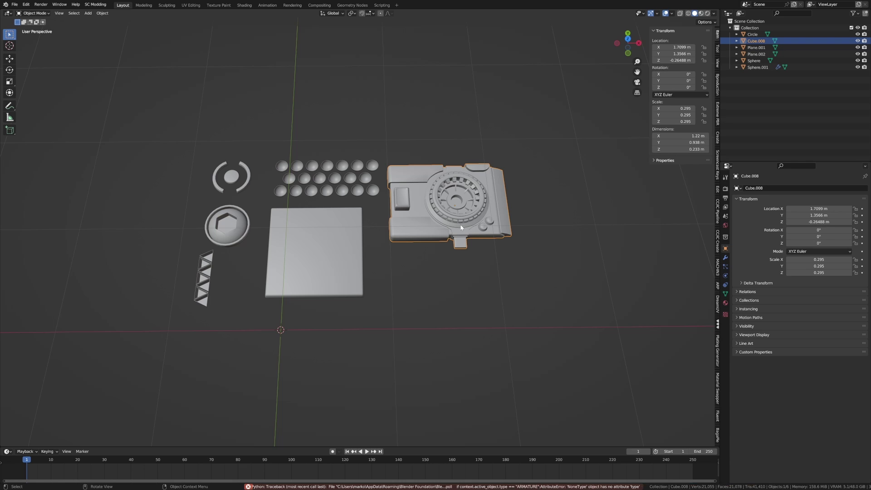
click(716, 268)
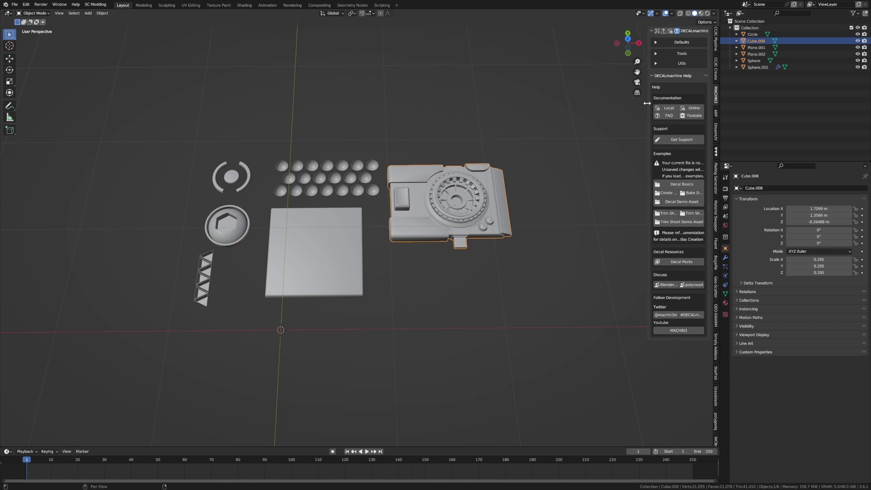
drag(648, 127, 558, 119)
shift+middle_drag(470, 194, 399, 211)
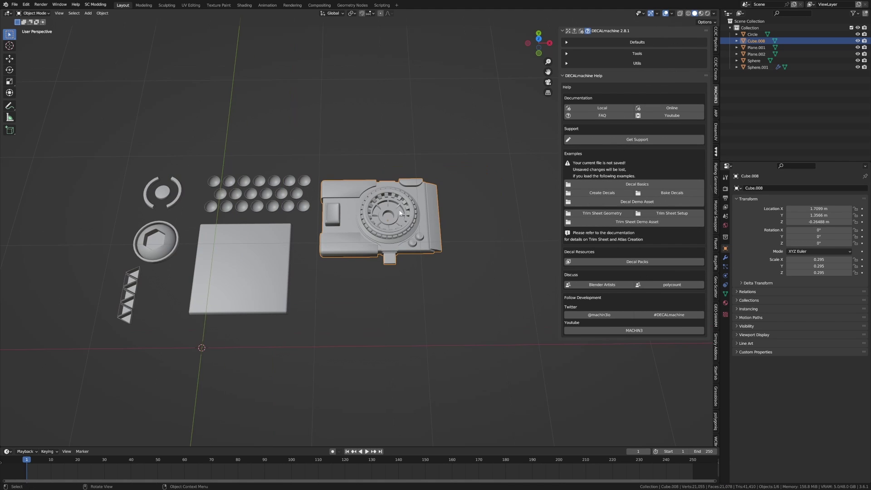
click(567, 30)
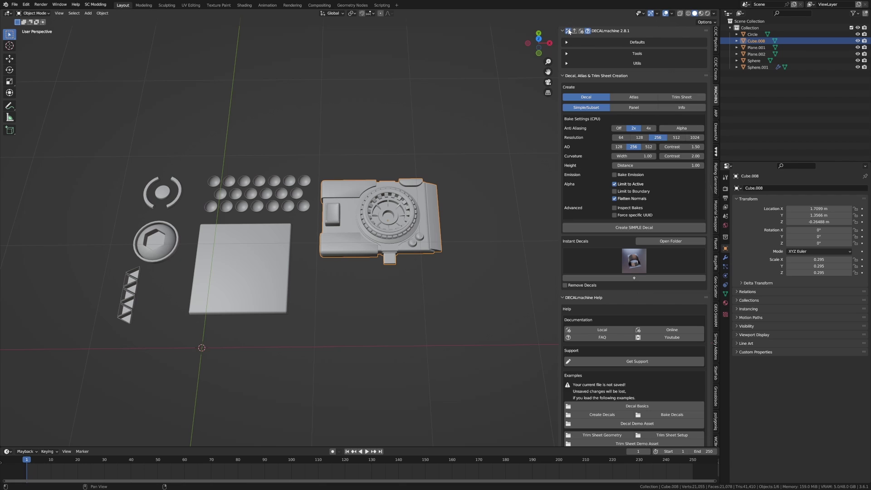
Create a SIMPLE decal from the selected kitbash detail and view it in material preview shading.
click(614, 228)
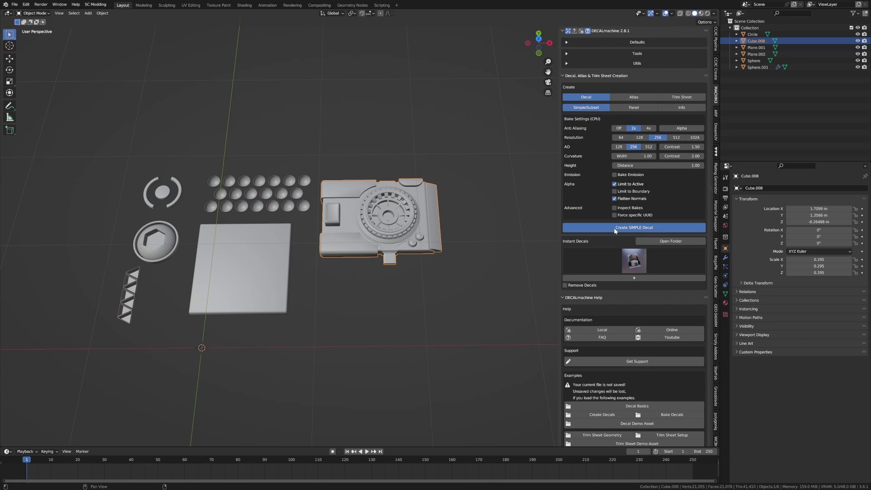
click(702, 14)
middle_drag(326, 278, 271, 273)
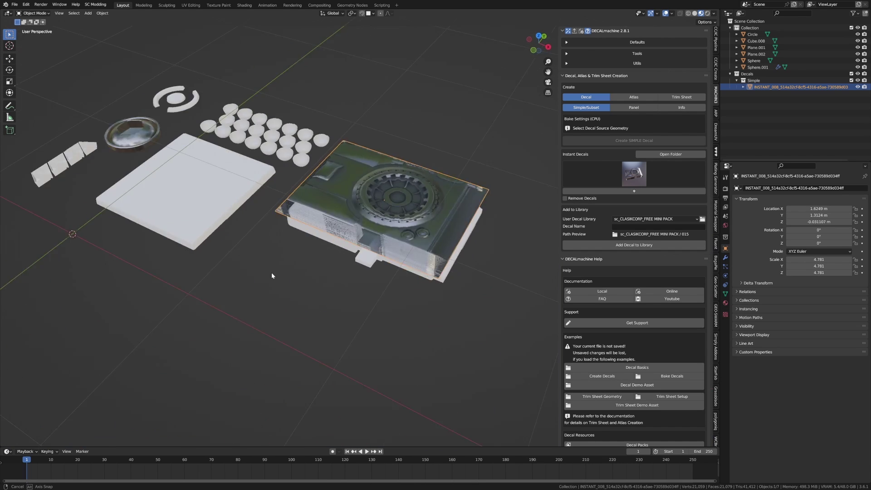
Delete the first decal and bake a new SIMPLE decal from the kitbash detail with 4x anti-aliasing, Alpha enabled and AO at 256.
key(Delete)
key(KP_7)
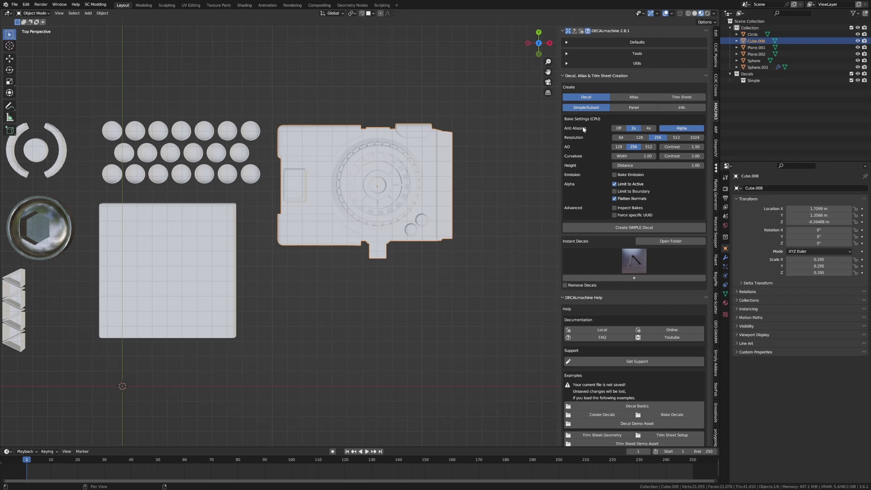
click(649, 130)
click(649, 147)
click(635, 147)
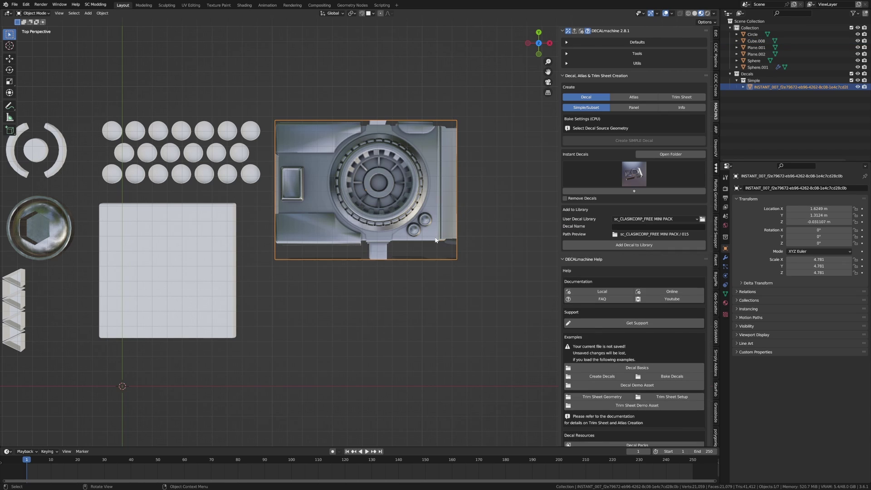
Add a cube with rounded edges and move it horizontally, clear of the detail objects.
ctrl+middle_drag(459, 233, 384, 221)
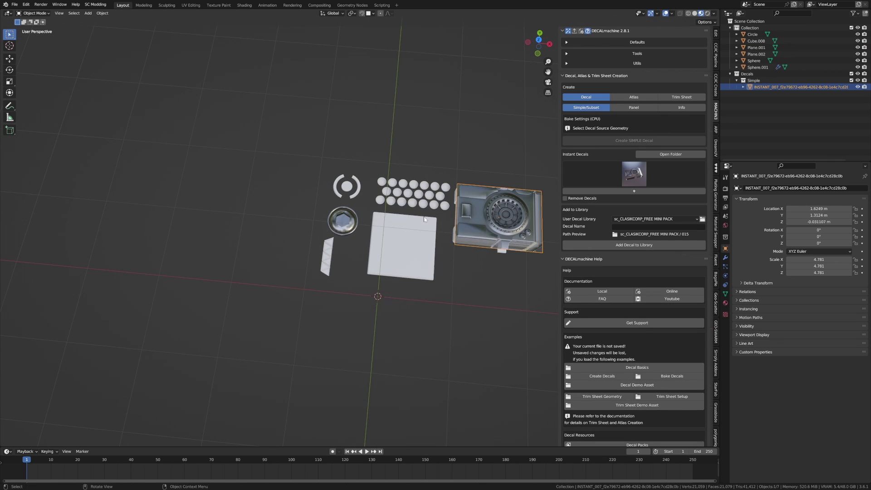
key(shift+a)
click(459, 227)
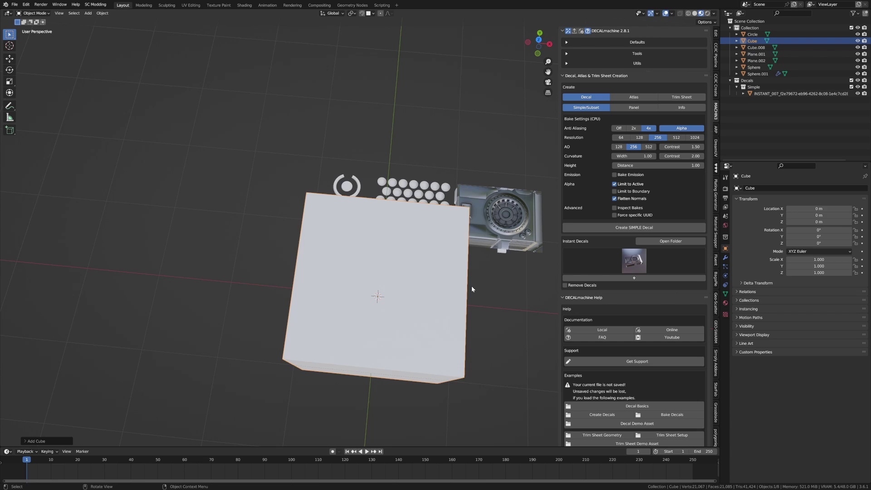
key(g)
key(shift+z)
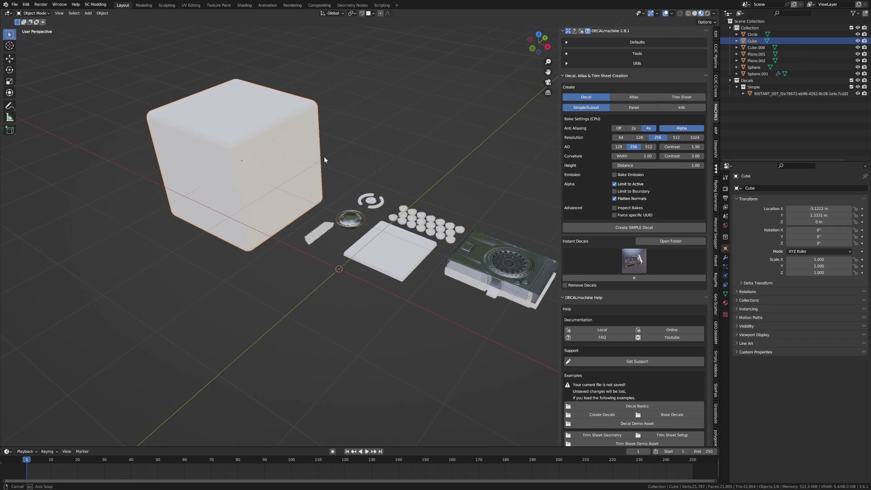
middle_drag(325, 158, 388, 180)
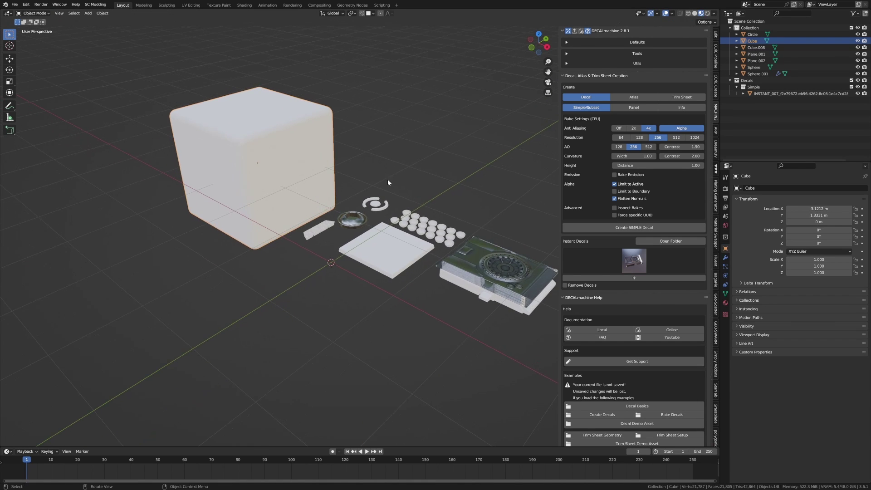
Insert the newly baked instant decal, place it on the cube's side face, and scale it up about 3 times.
click(634, 260)
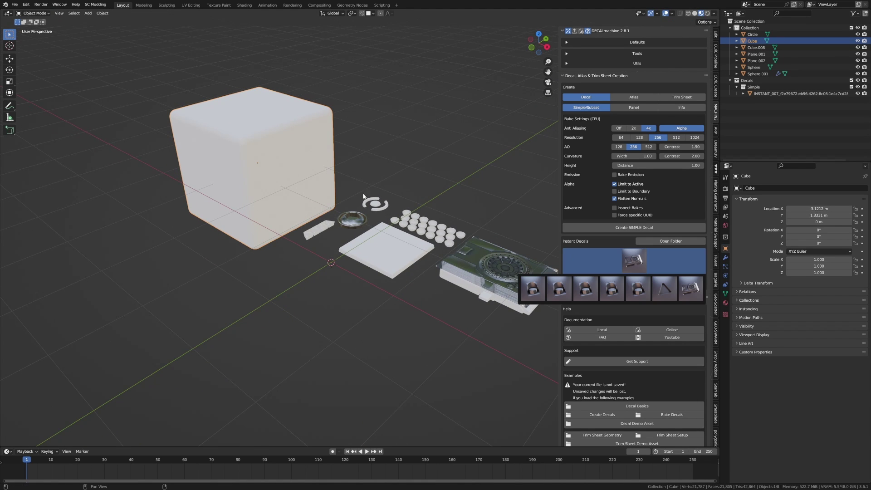
click(689, 285)
key(g)
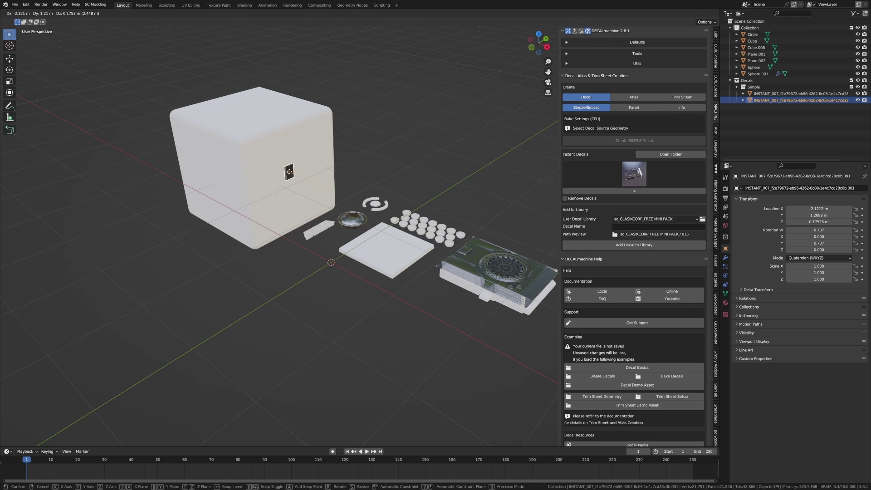
click(287, 173)
key(s)
click(450, 213)
middle_drag(375, 190, 389, 222)
scroll(344, 190, up, 3)
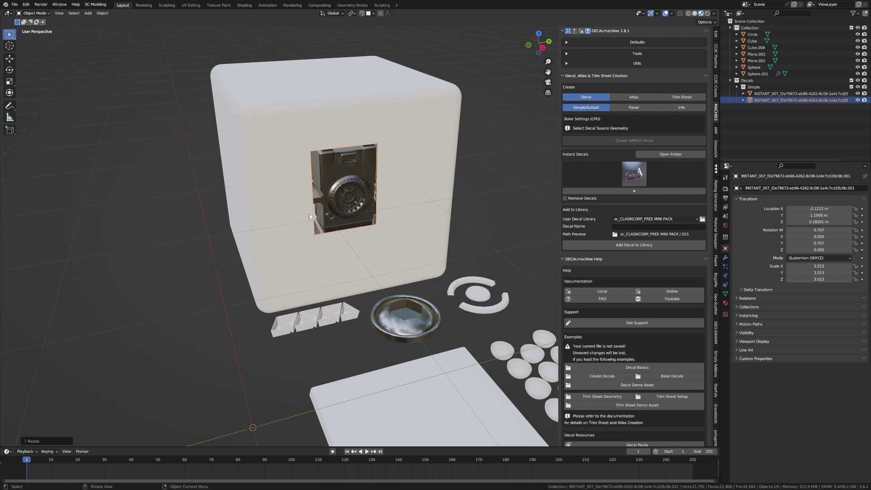
Project the kitbash decal onto the cube's side face and inspect the result from an angle.
key(d)
click(295, 171)
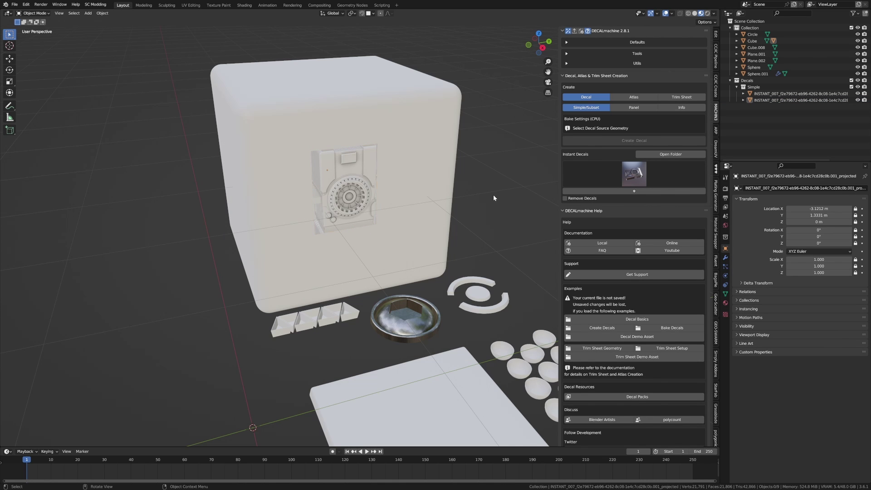
middle_drag(494, 195, 361, 119)
scroll(361, 119, up, 4)
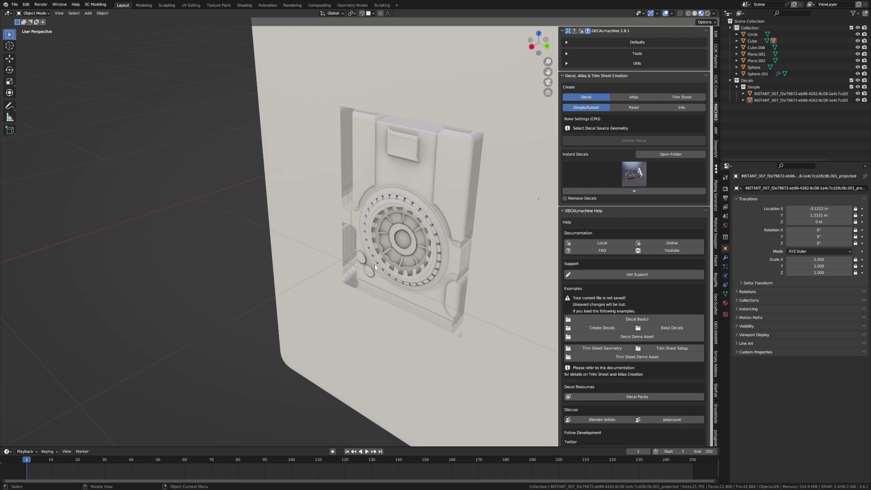
shift+middle_drag(375, 266, 283, 237)
scroll(293, 233, down, 1)
Select the cube and insert the elongated slot decal from the Examples library beside the kitbash decal on its side face.
click(450, 205)
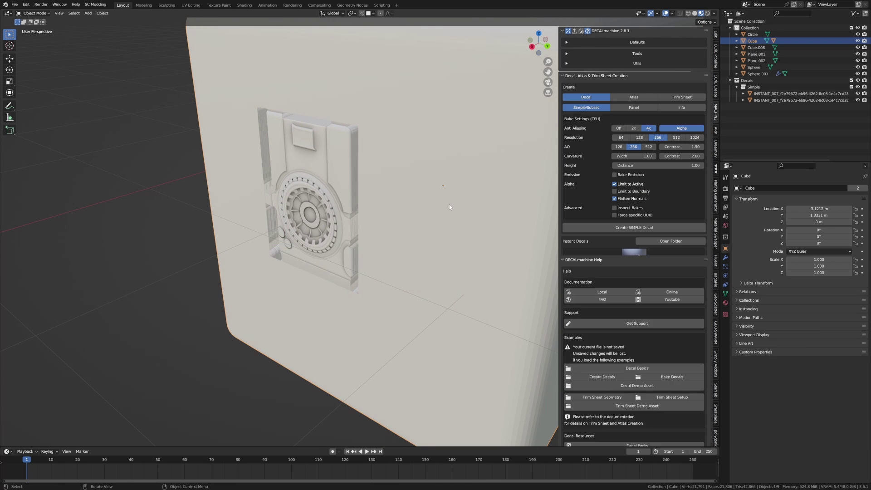
key(d)
click(377, 188)
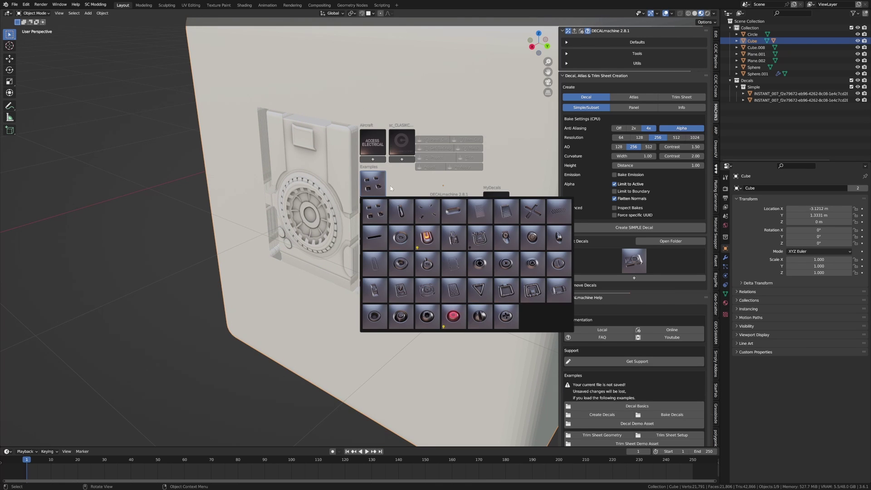
click(406, 214)
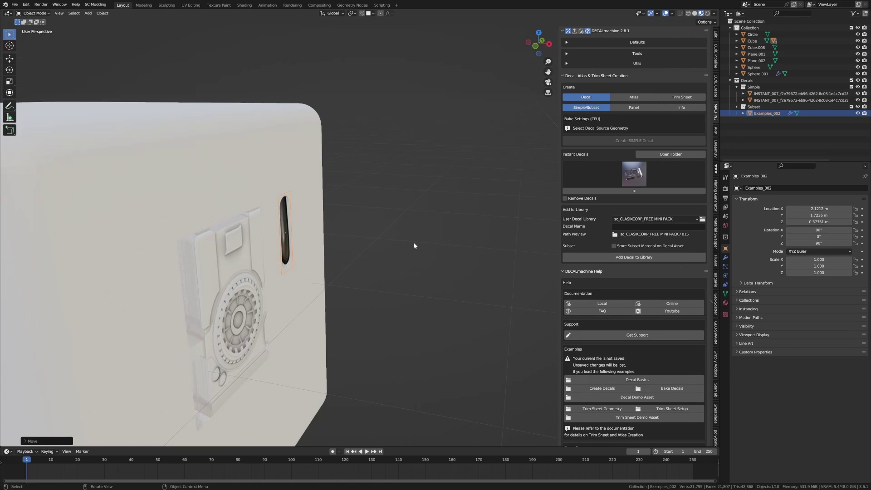